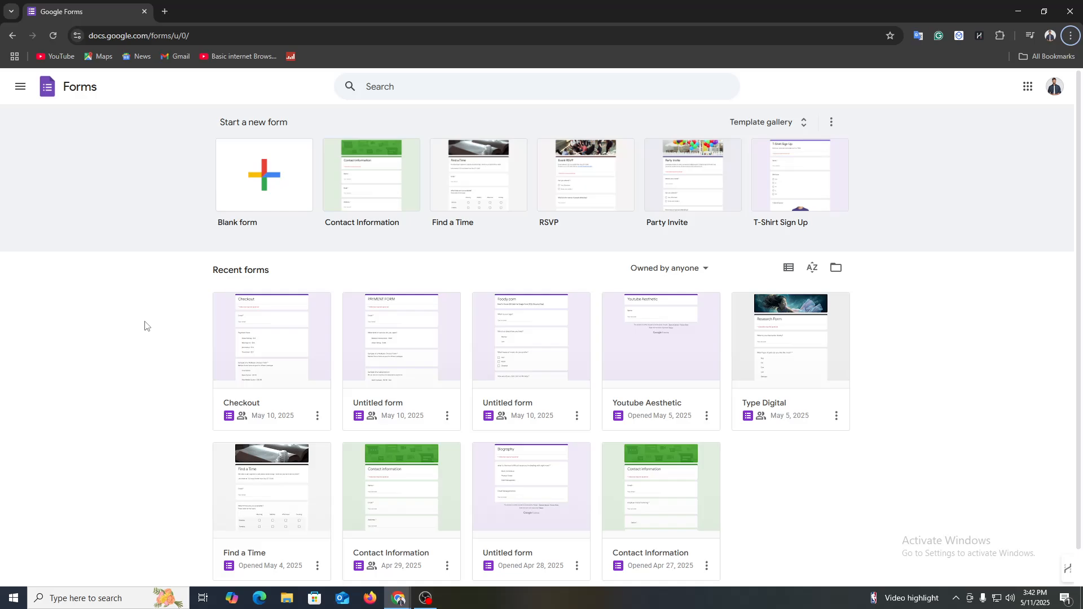
View the existing Checkout form, and return to the list of recent forms
click(244, 353)
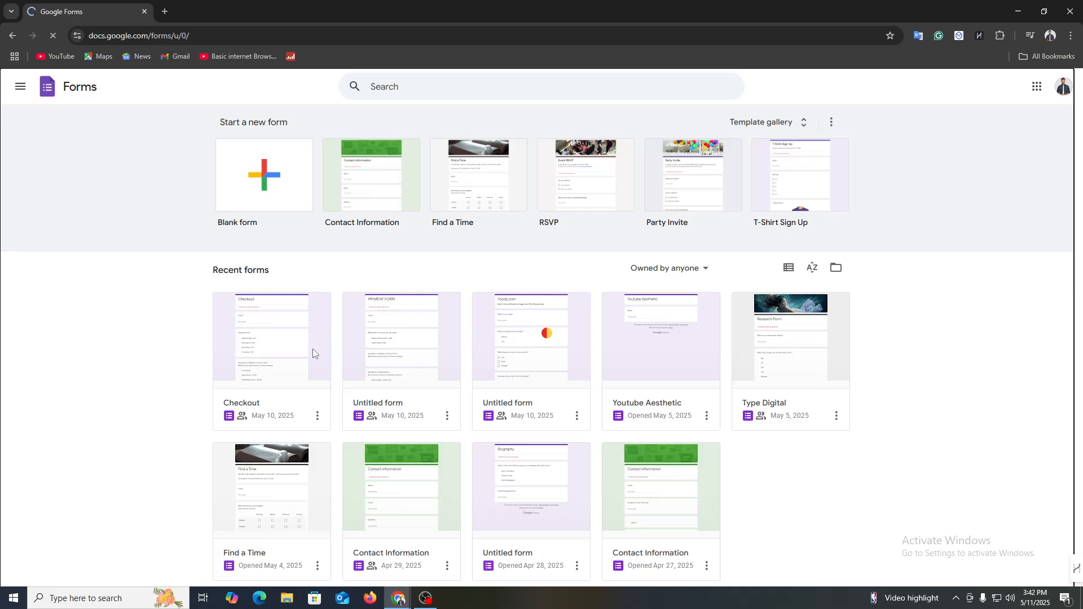
scroll(436, 293, down, 2)
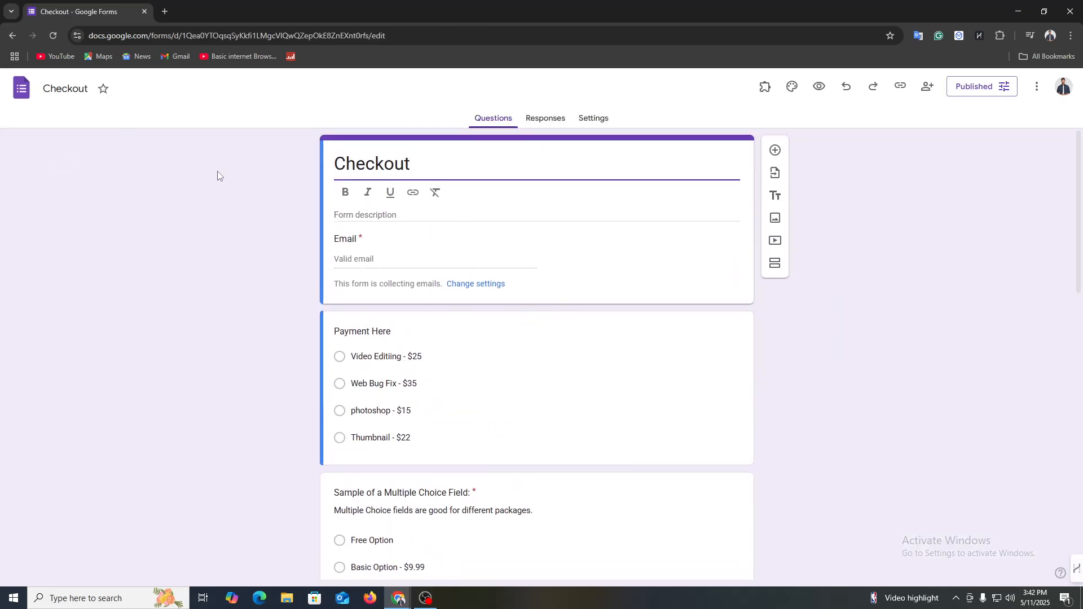
click(12, 35)
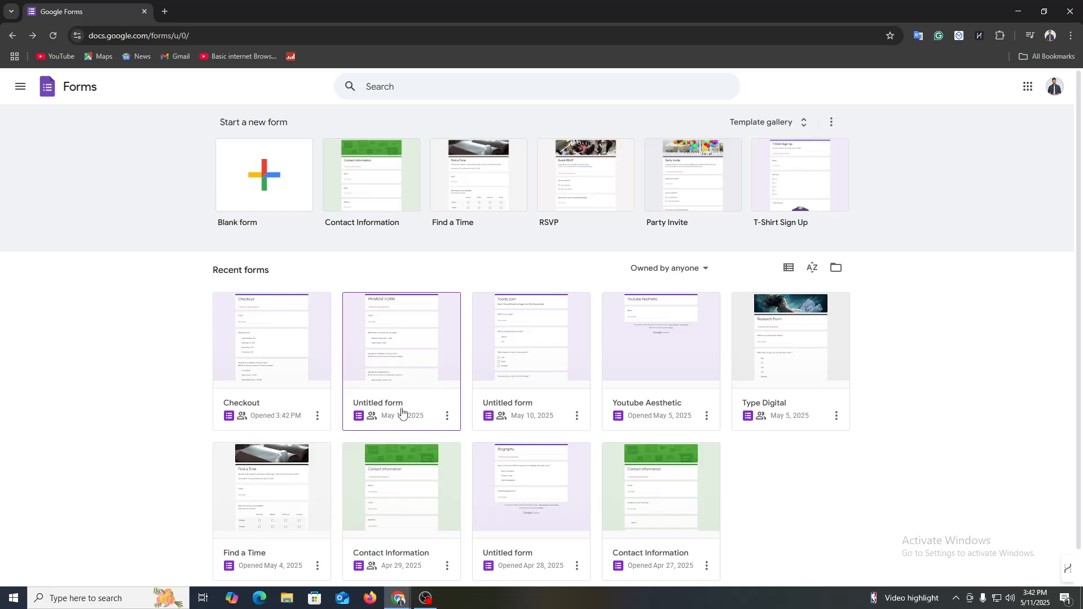
Reach Google Forms in a new browser tab through a web search for "google forms" and create a blank form
key(ctrl+t)
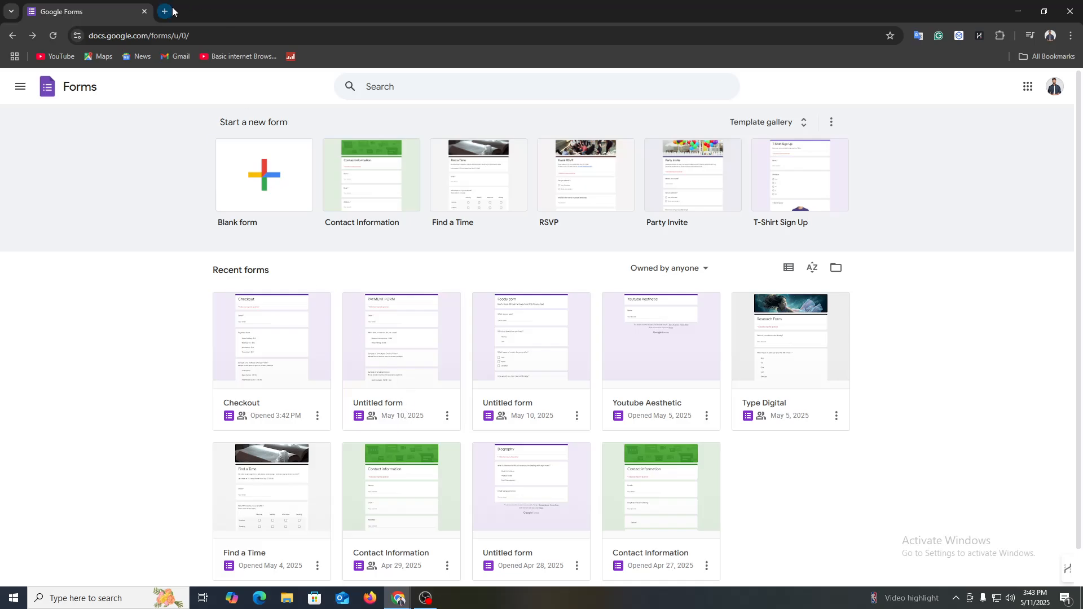
text(g)
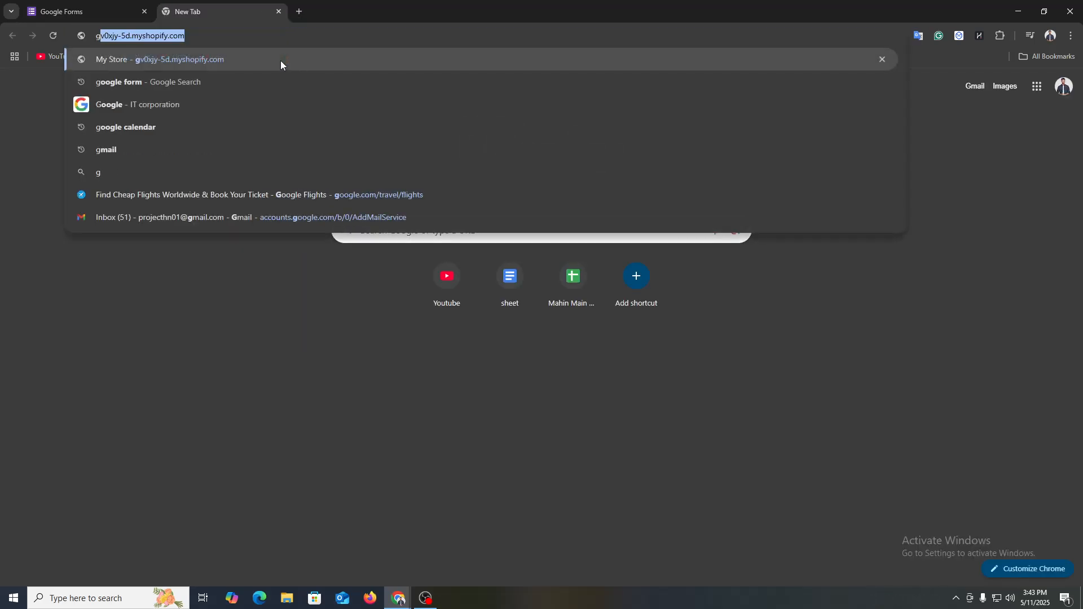
text(oogle forms)
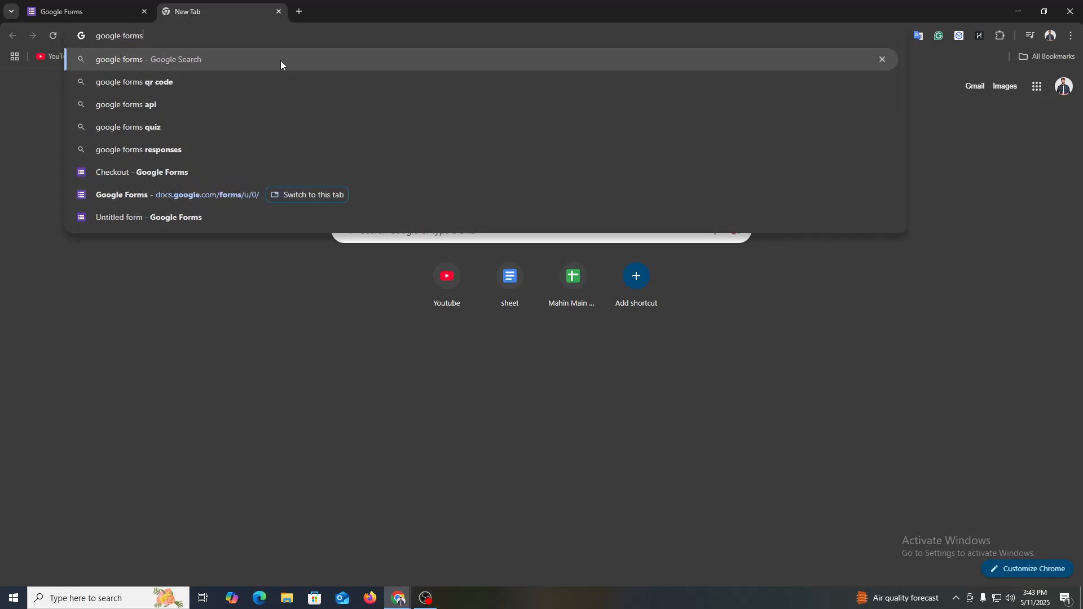
key(Return)
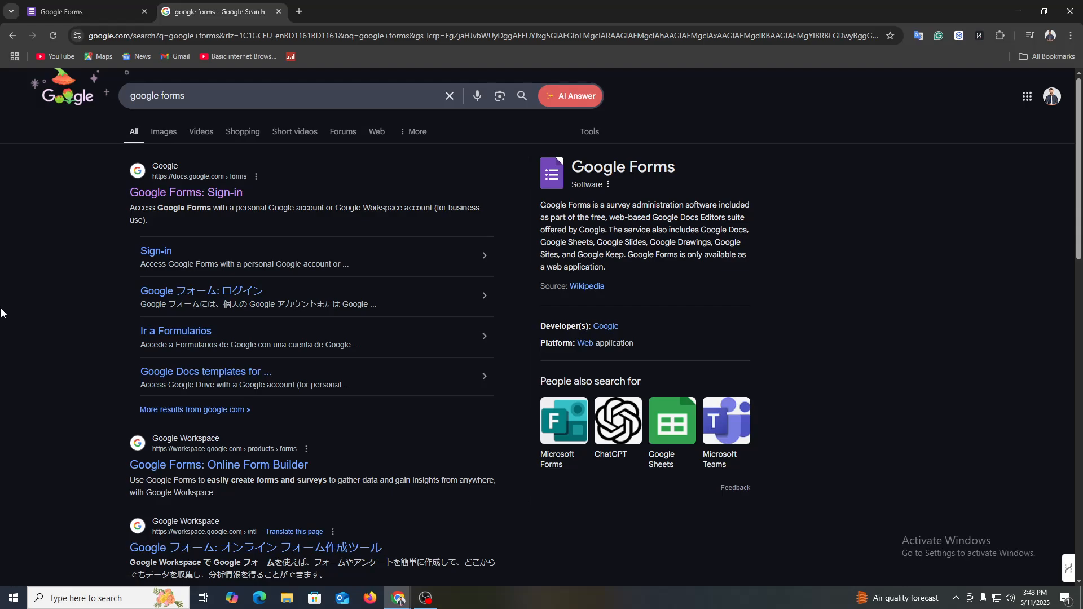
click(206, 195)
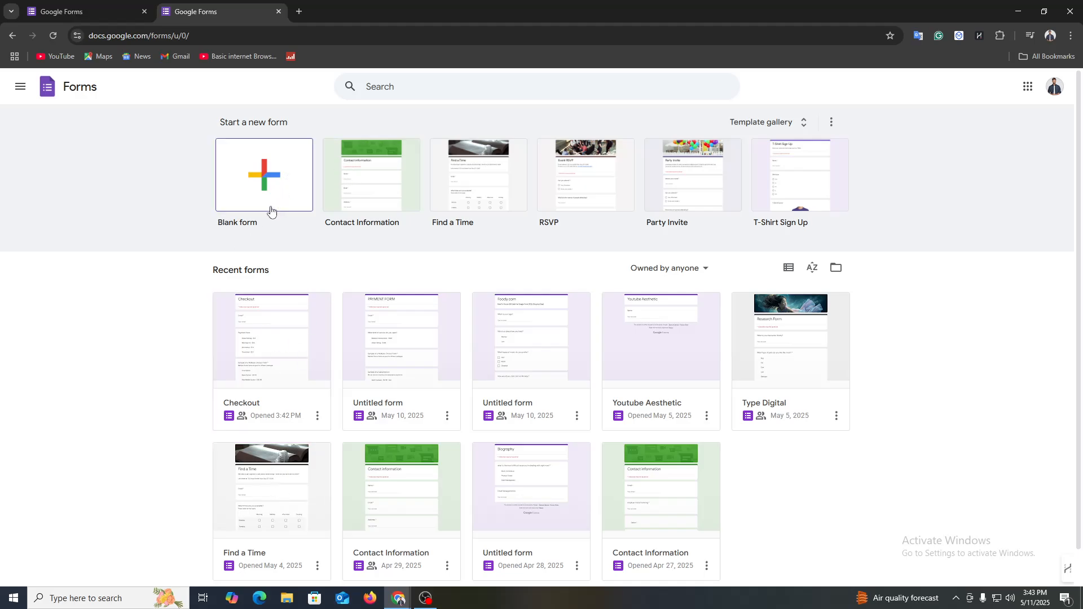
click(266, 182)
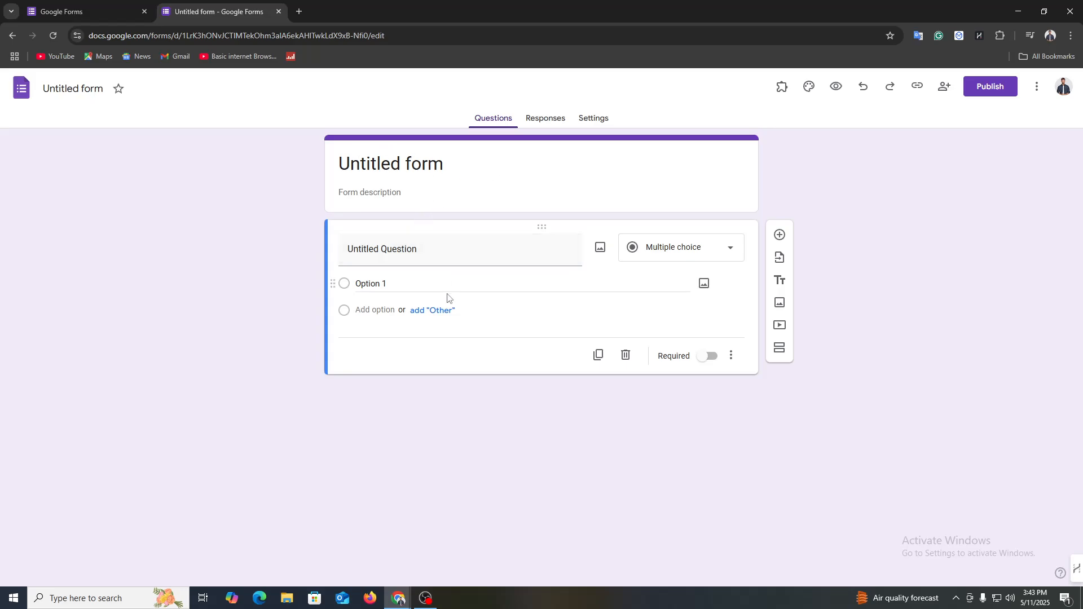
Title the form "Conditional Form" and give it the description "Subscribe Our Channel"
triple_click(425, 164)
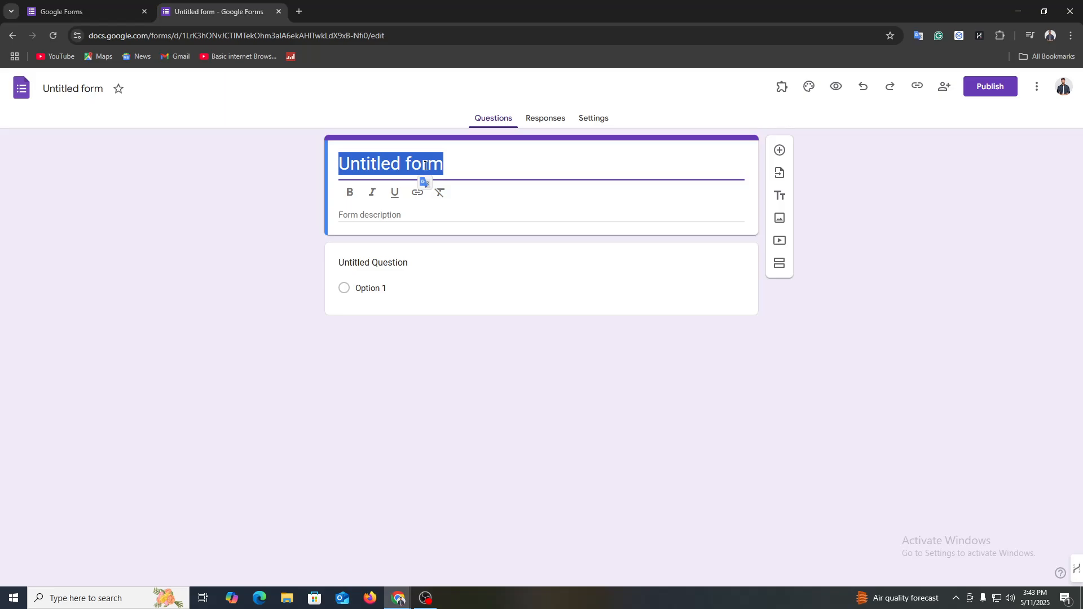
text(Condi)
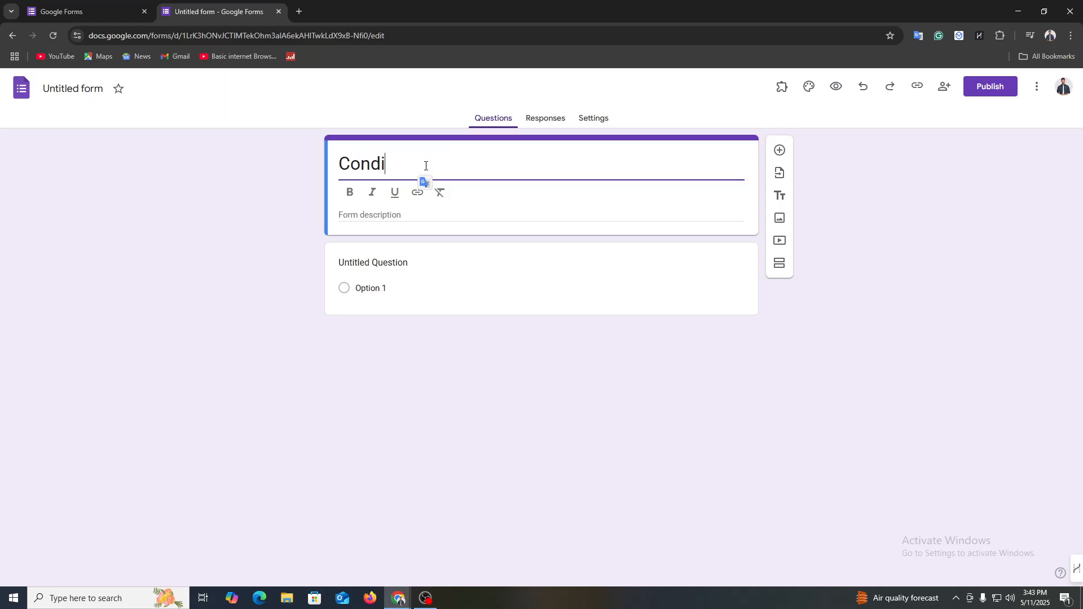
text(tional Form)
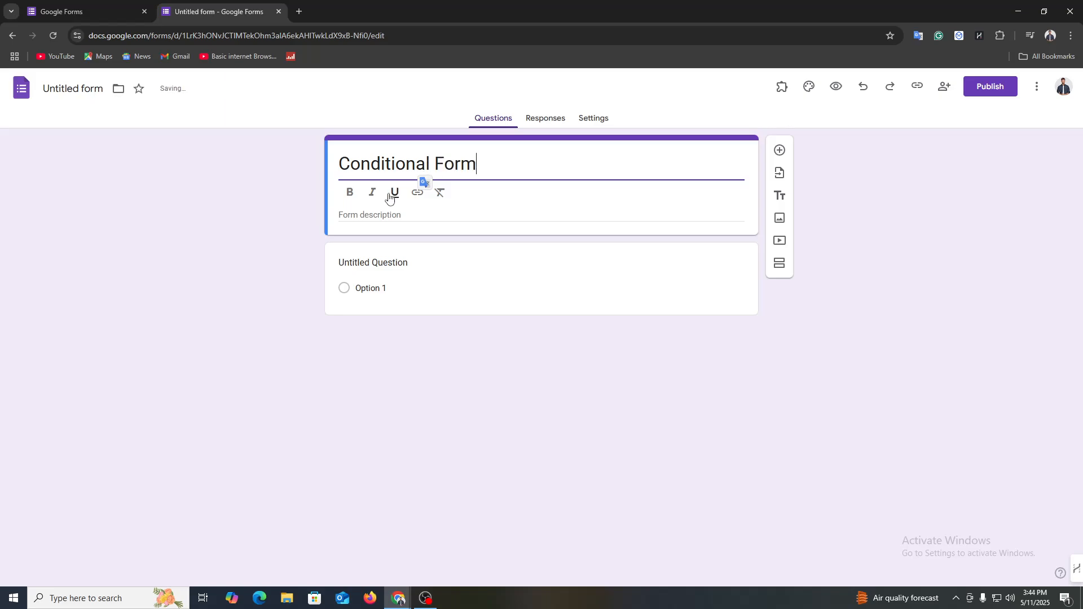
click(361, 215)
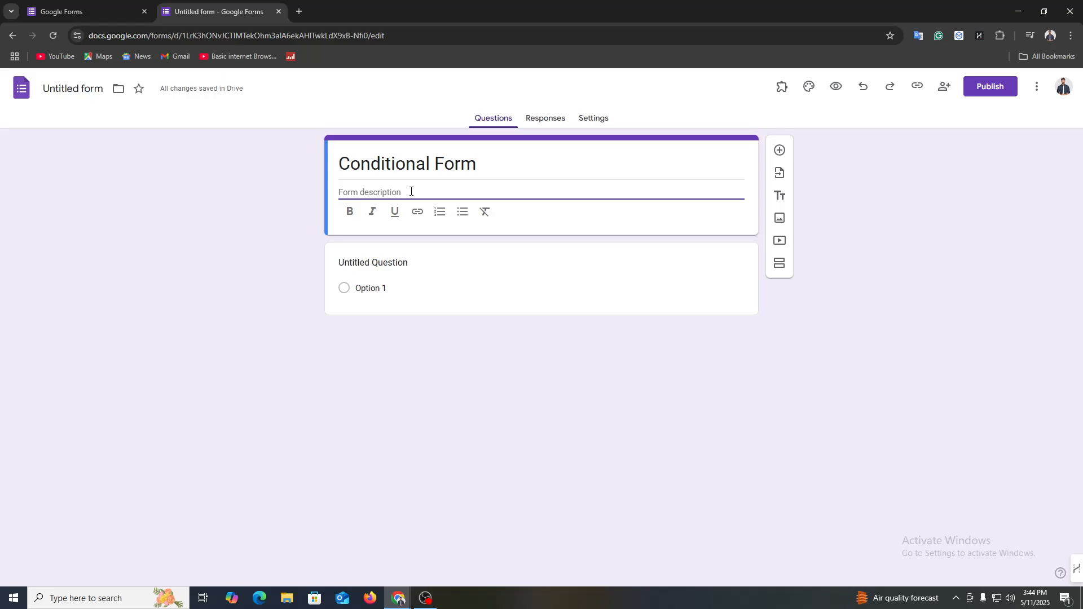
text(Subscri)
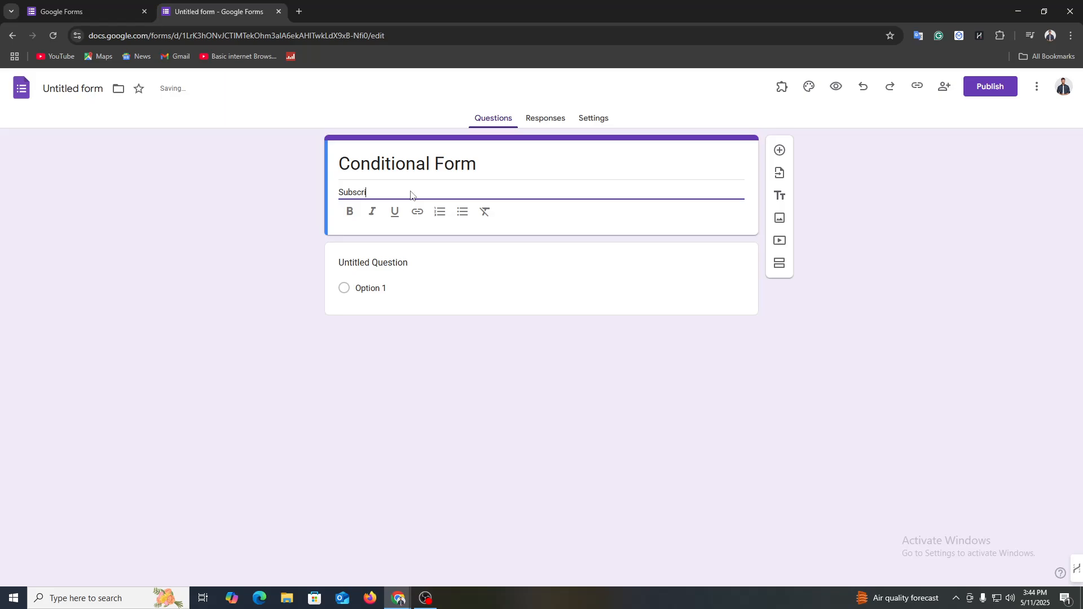
text(be Our Channel)
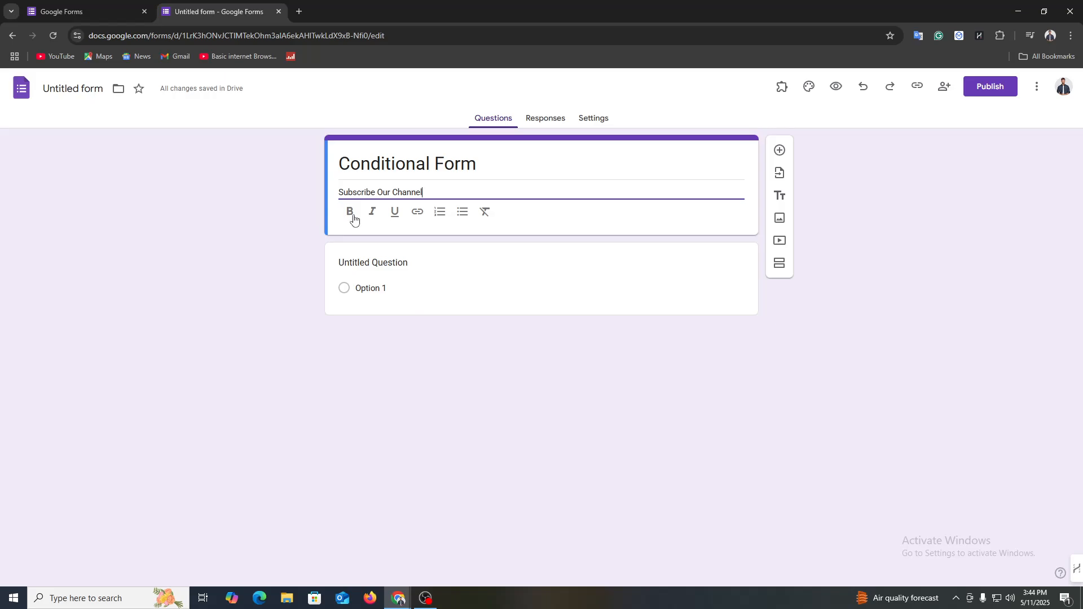
Replace the placeholder text of the first question with "Doyou want to buy a Pen?"
click(373, 261)
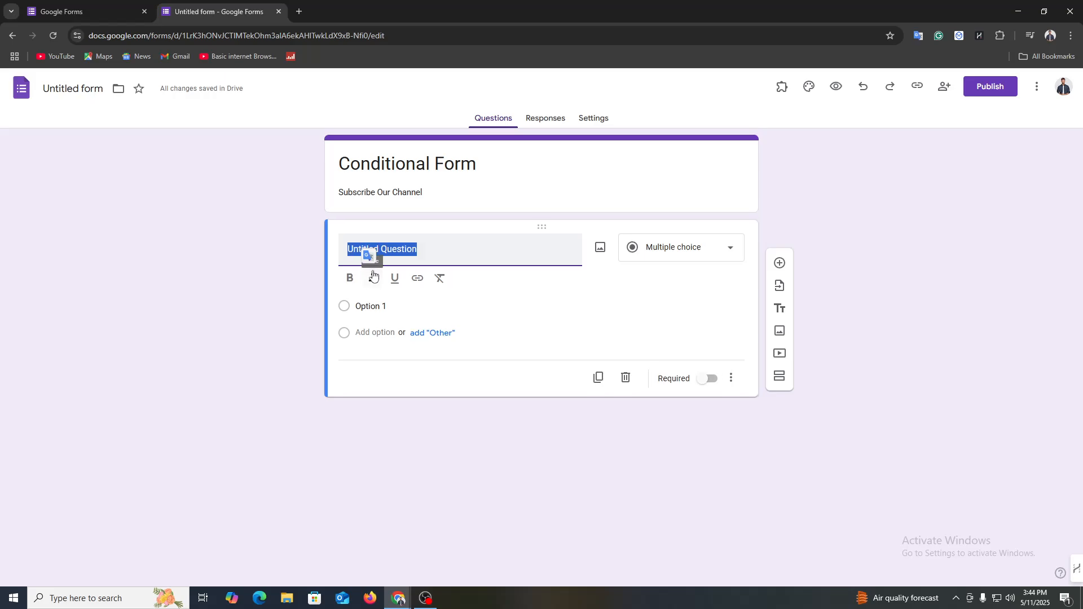
text(D)
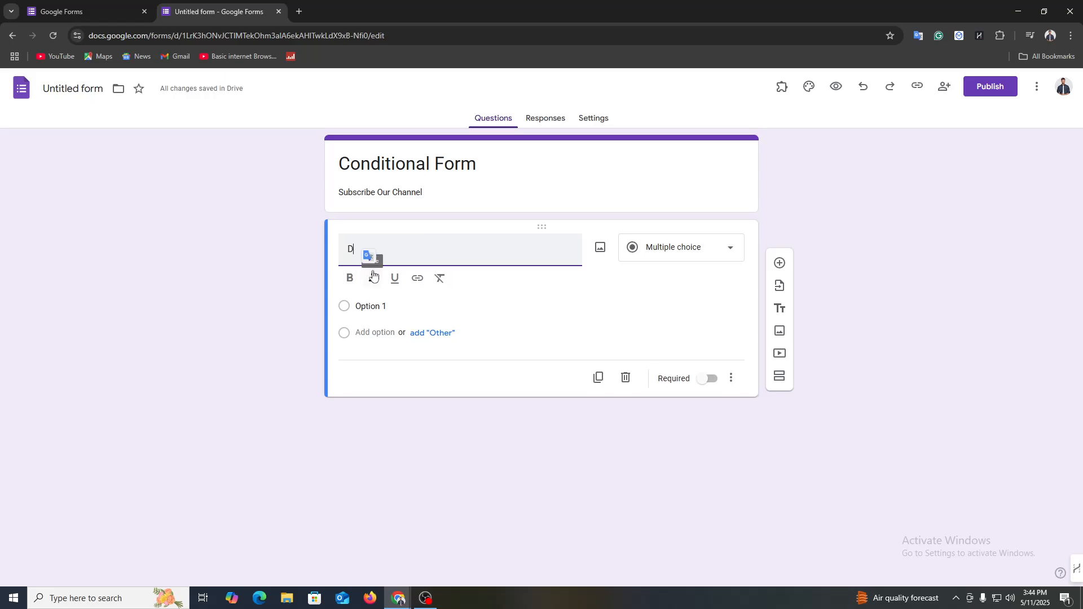
text(oyou)
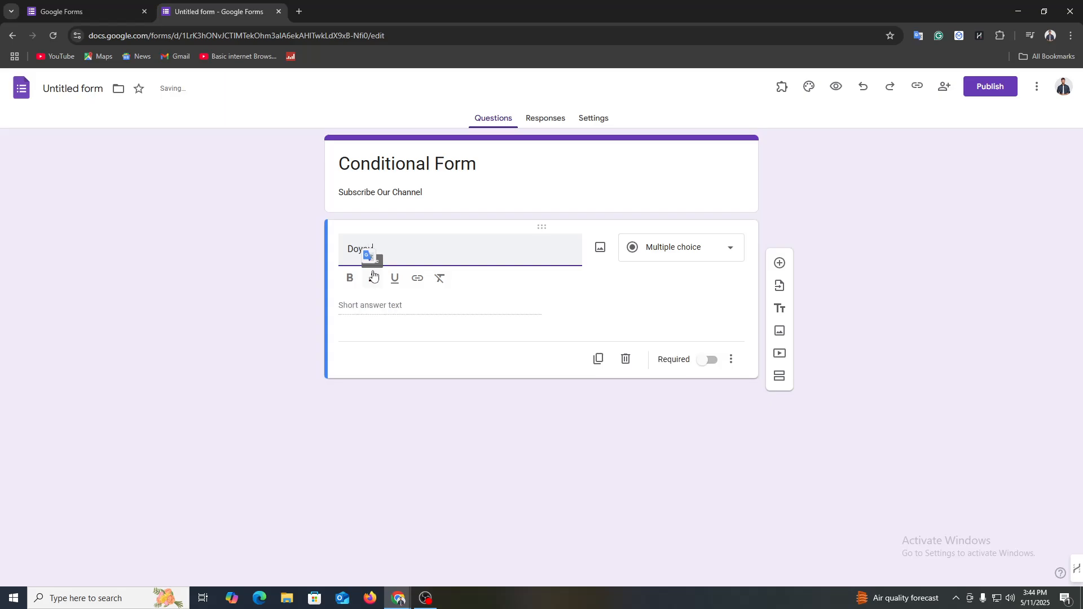
text( want to buy a Pen)
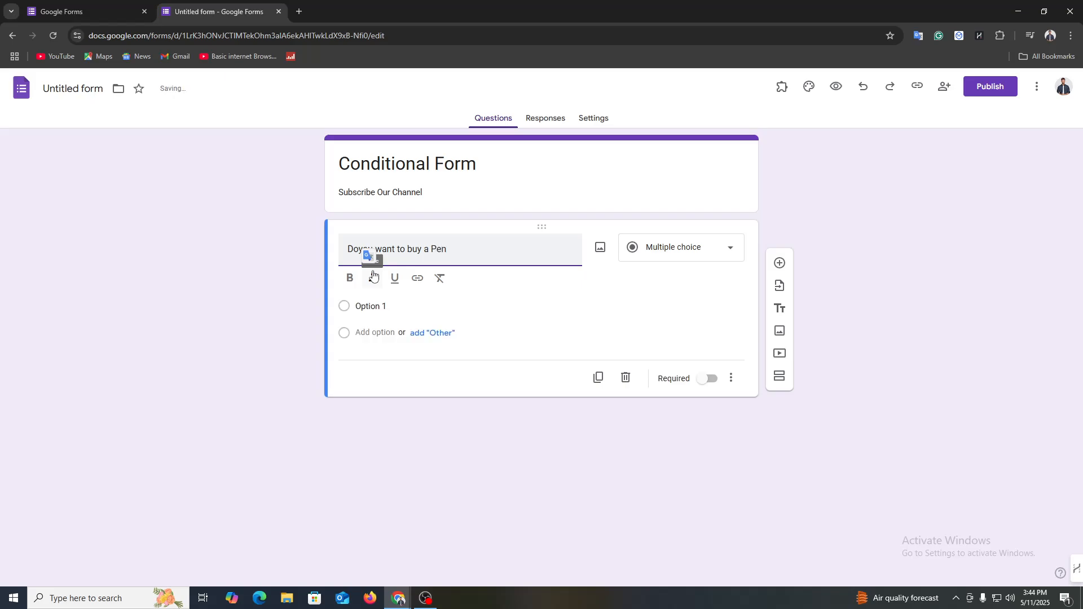
text(?)
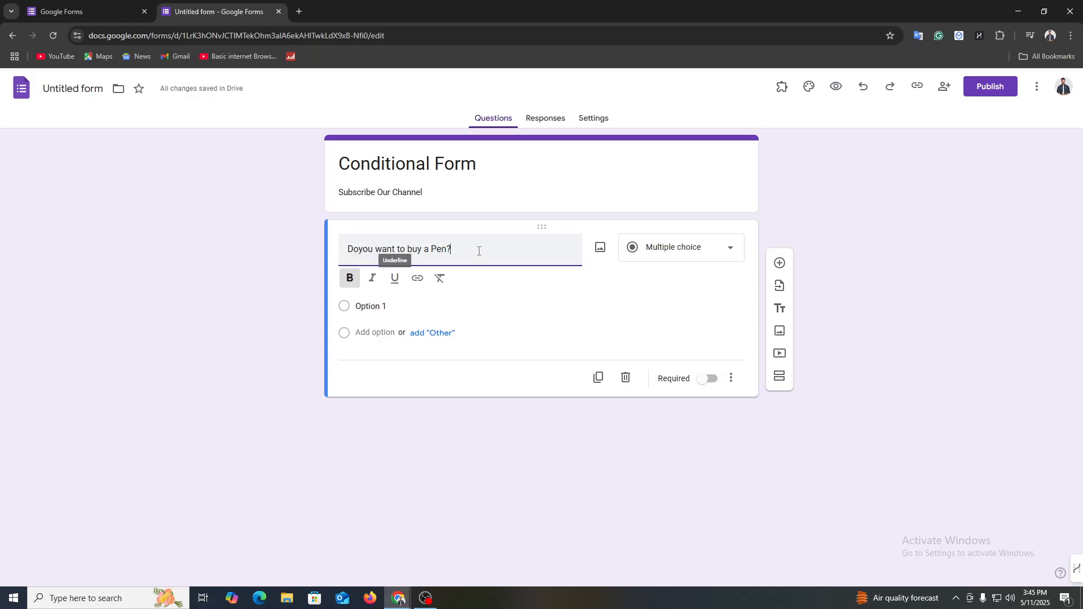
Make the whole question text bold and insert the missing space so it reads "Do you want to buy a Pen?"
key(ctrl+a)
click(350, 278)
click(351, 285)
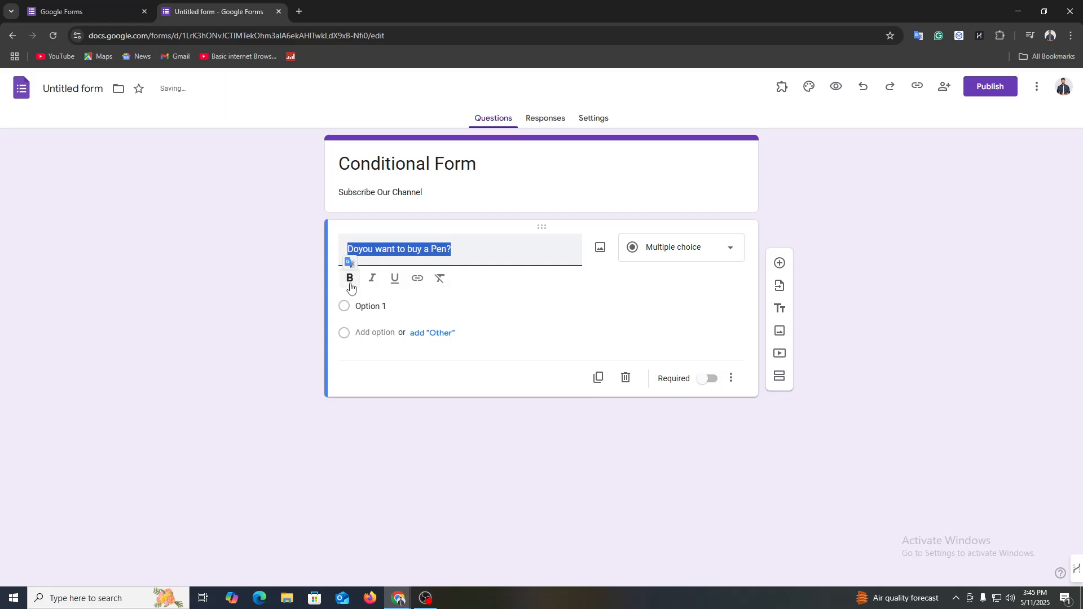
click(351, 284)
click(360, 253)
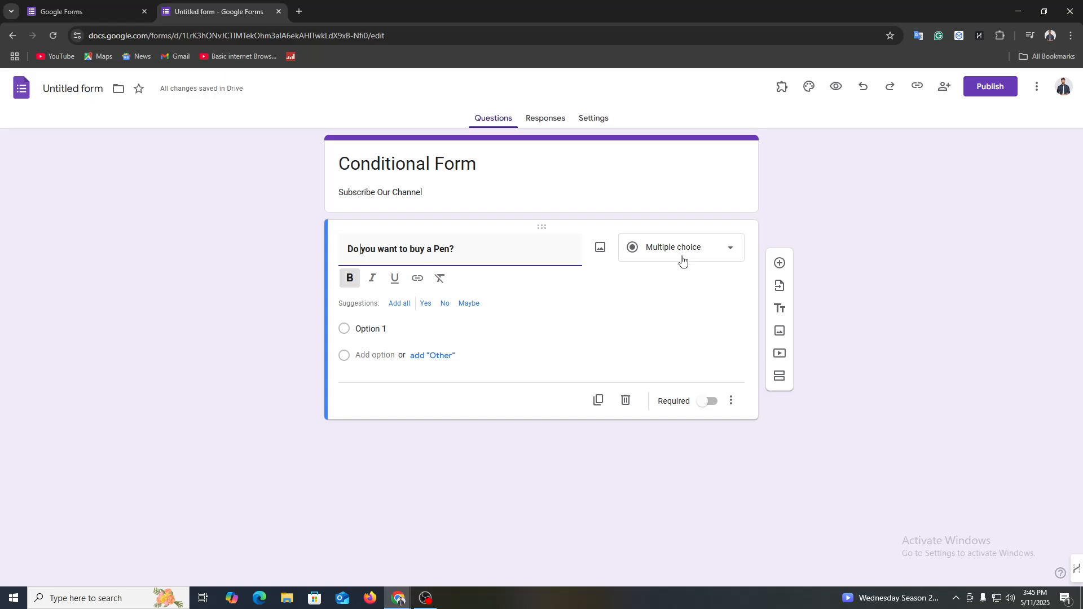
Choose Multiple choice as the pen question's type and give it two answer options, "YES" and "NO"
click(646, 256)
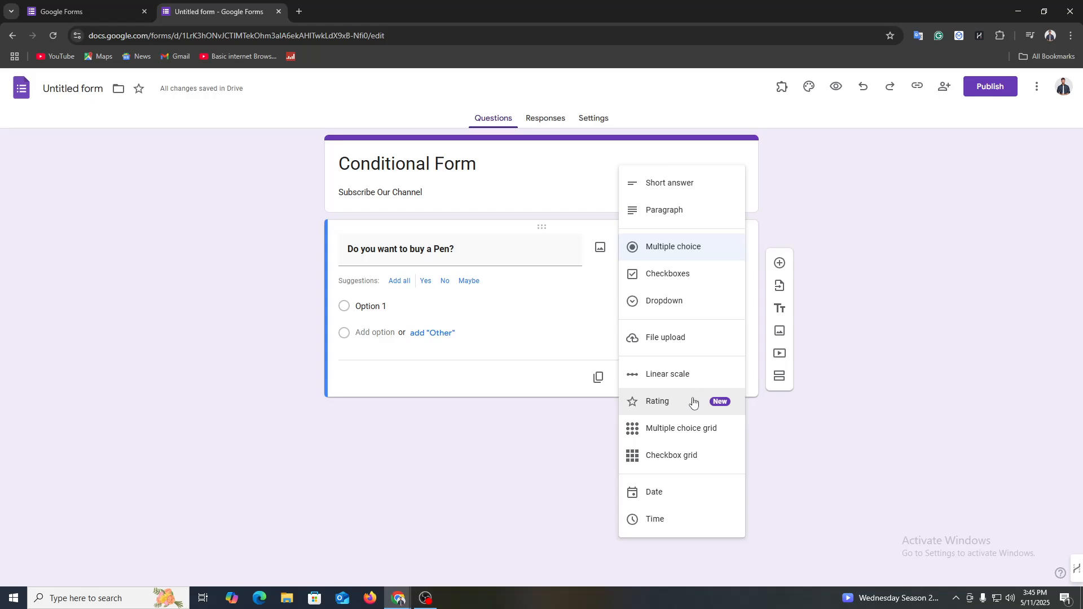
click(682, 251)
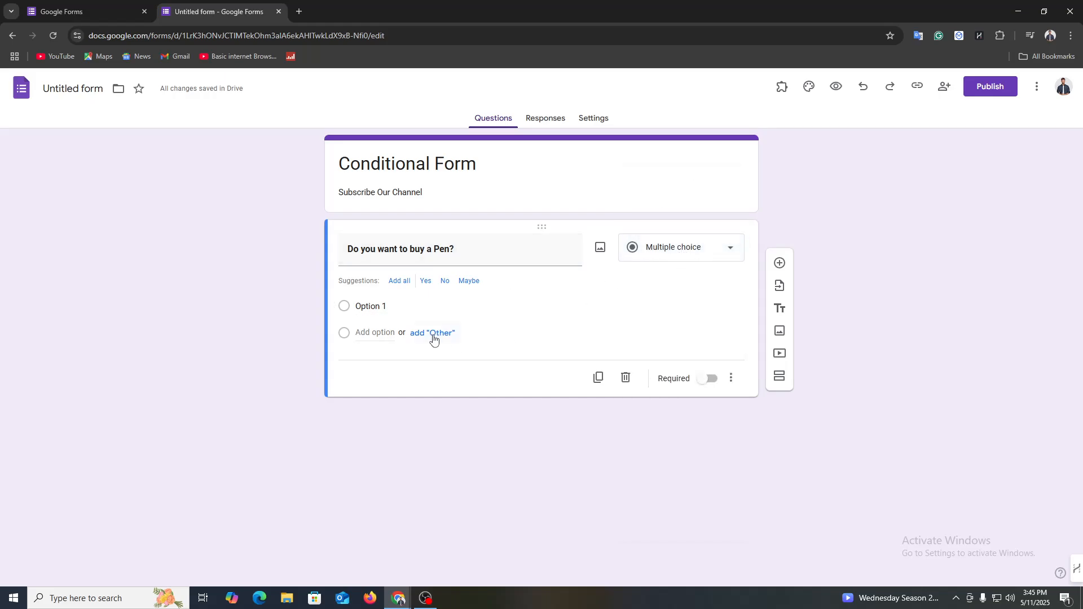
click(372, 307)
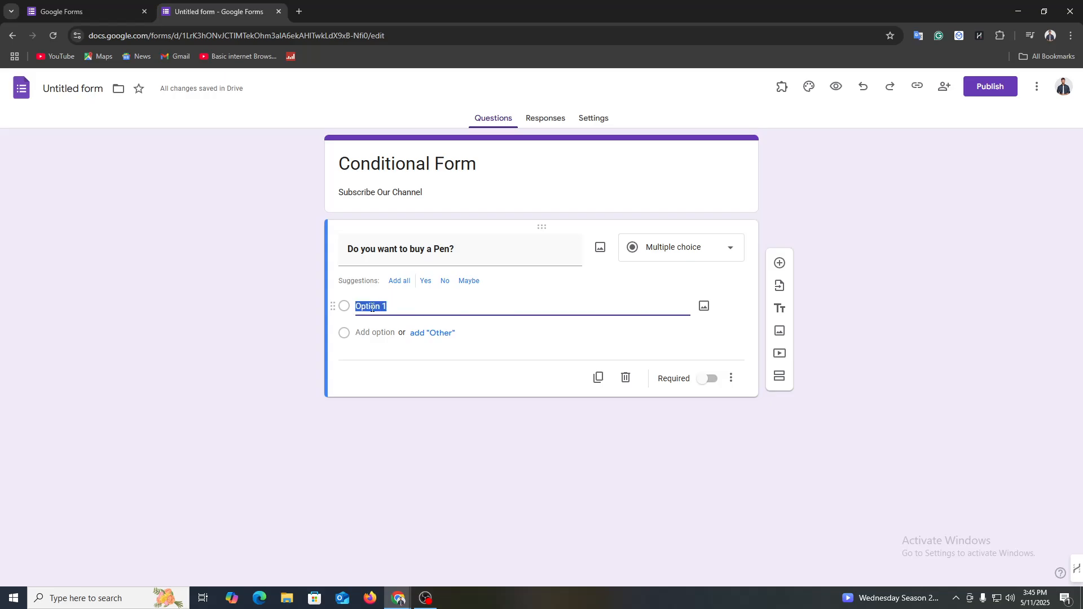
text(Y)
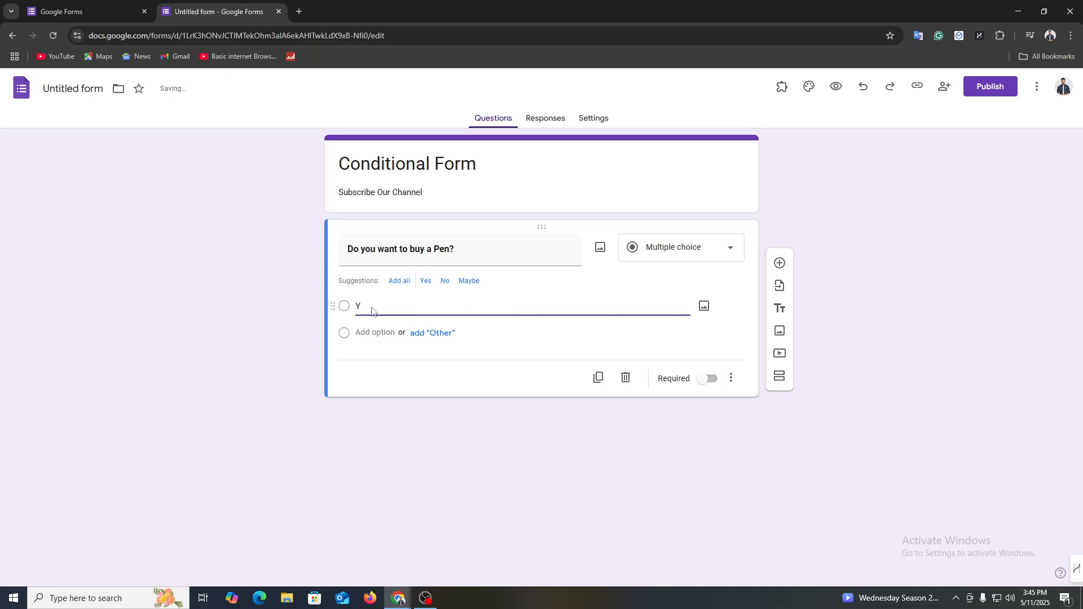
text(EA)
key(BackSpace)
text(S)
click(382, 331)
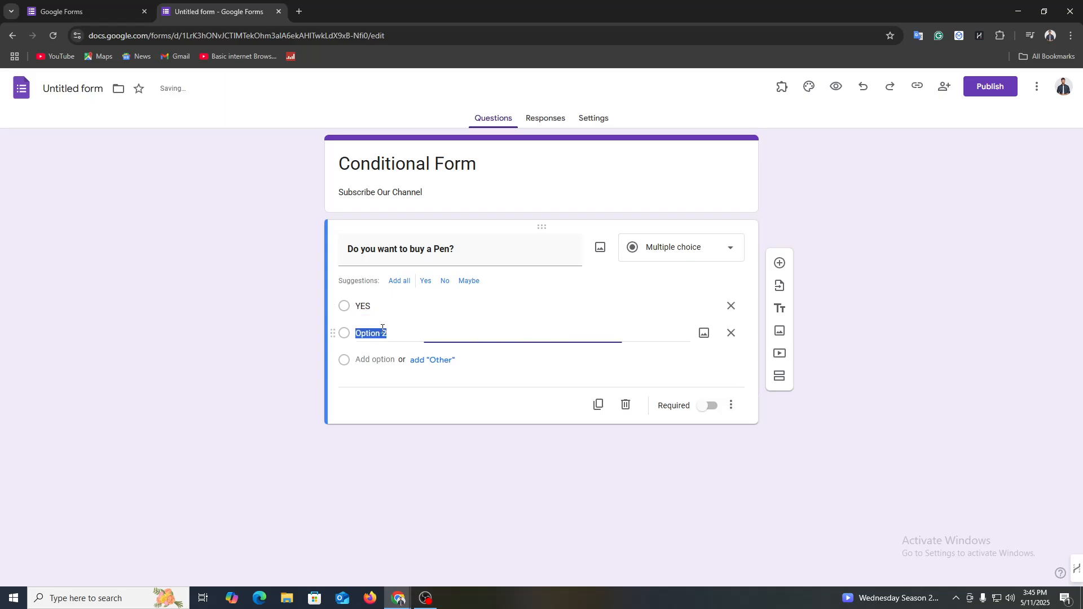
text(NO)
click(429, 411)
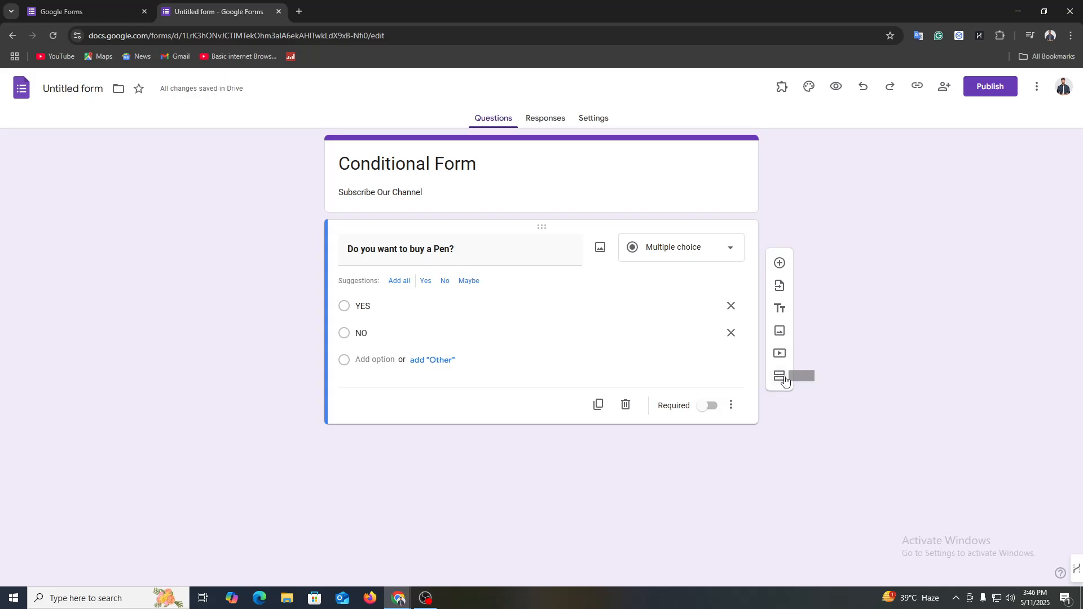
Add a second section after the pen question and title it "IF YES"
click(785, 378)
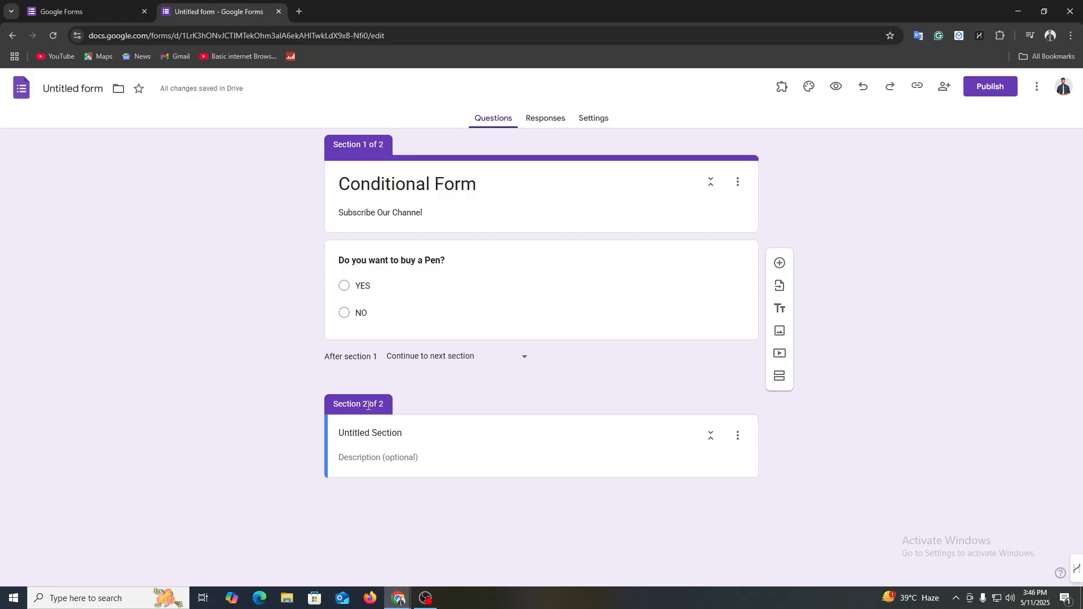
click(387, 433)
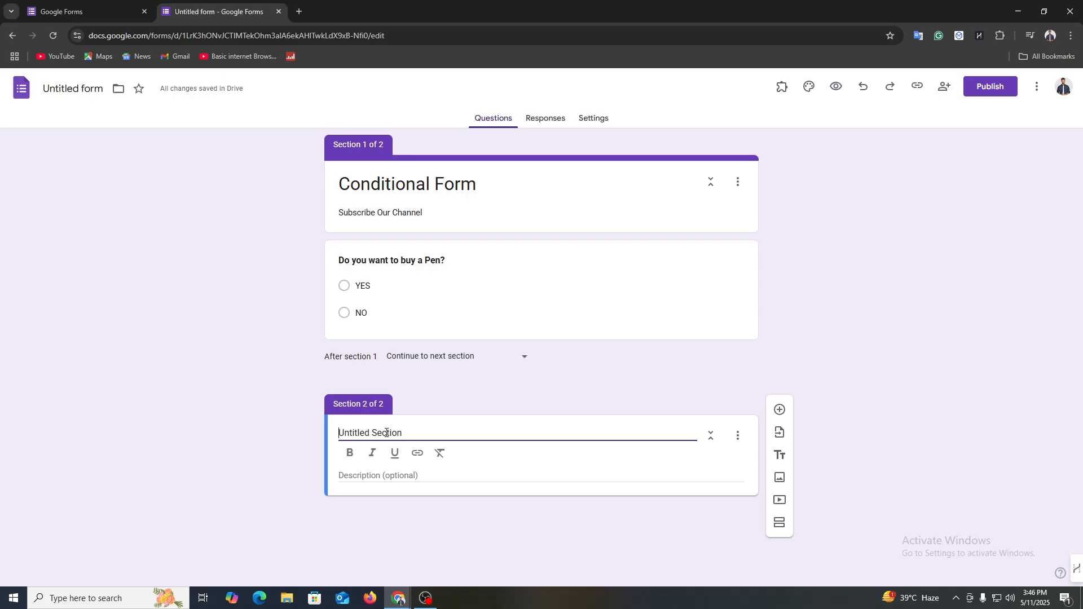
key(Home)
text(IF YES)
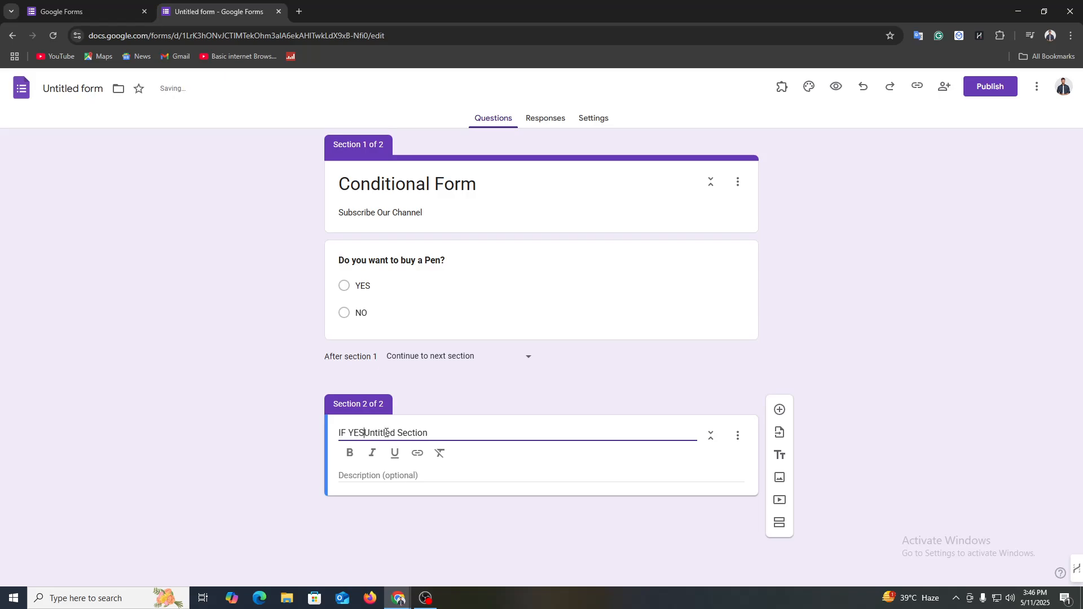
drag(368, 433, 513, 433)
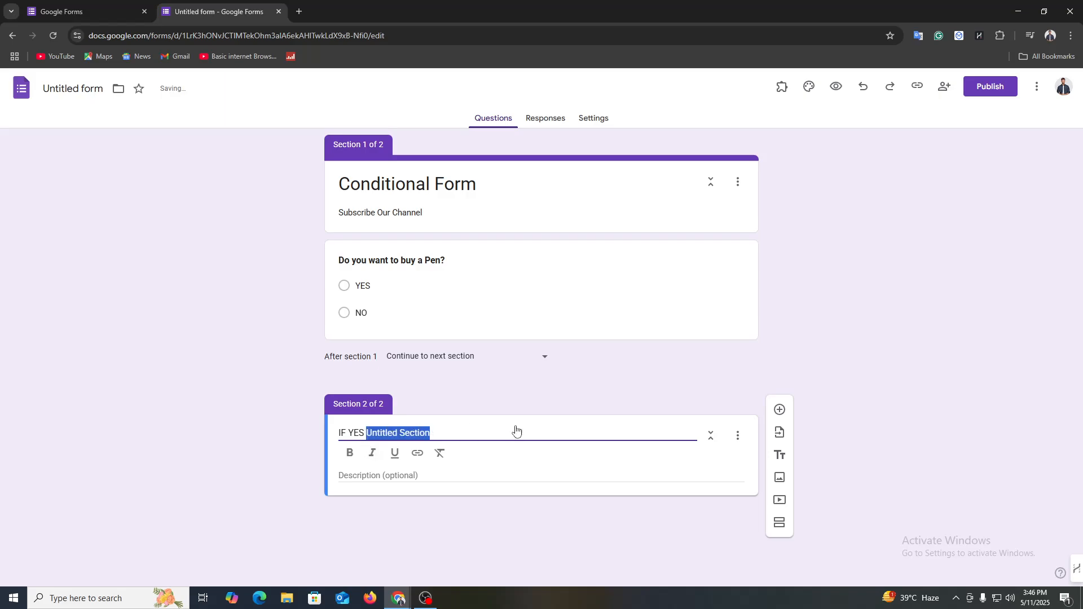
key(BackSpace)
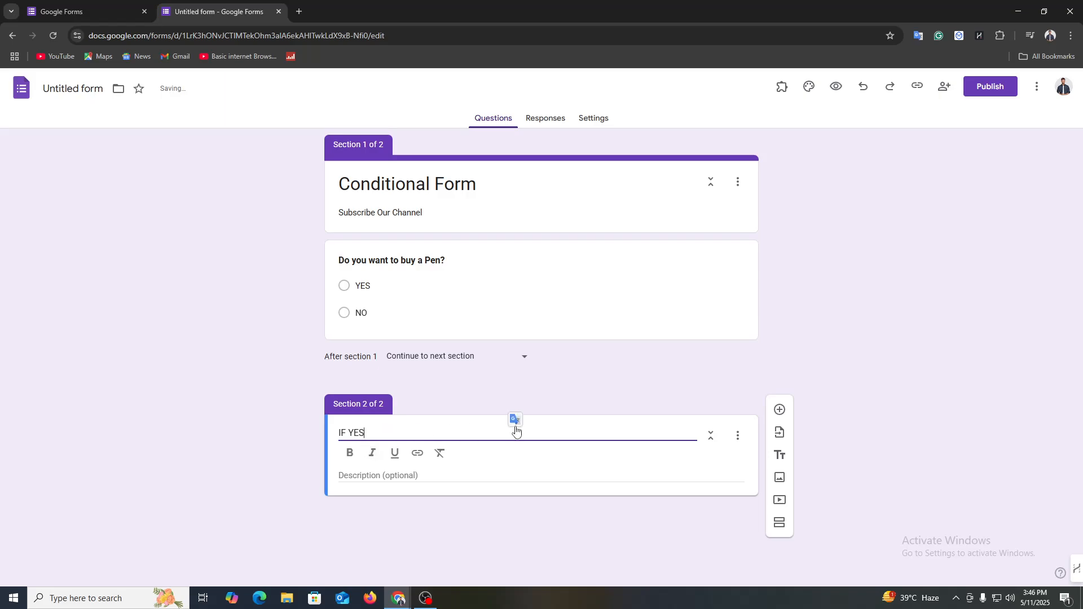
Give the "IF YES" section the description "Hit the Like Button"
click(420, 477)
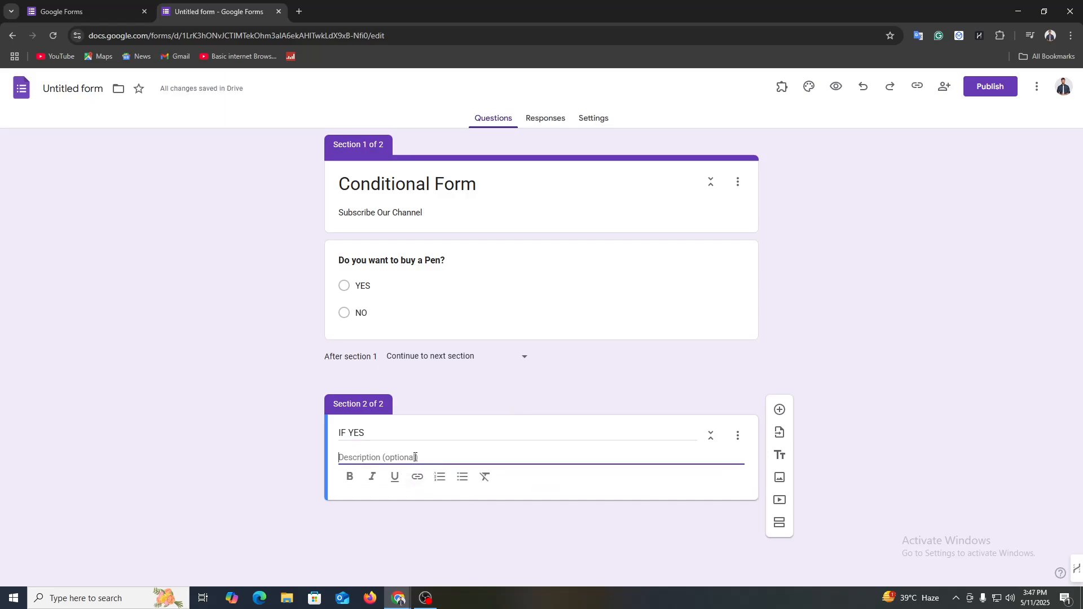
text(Hit the L)
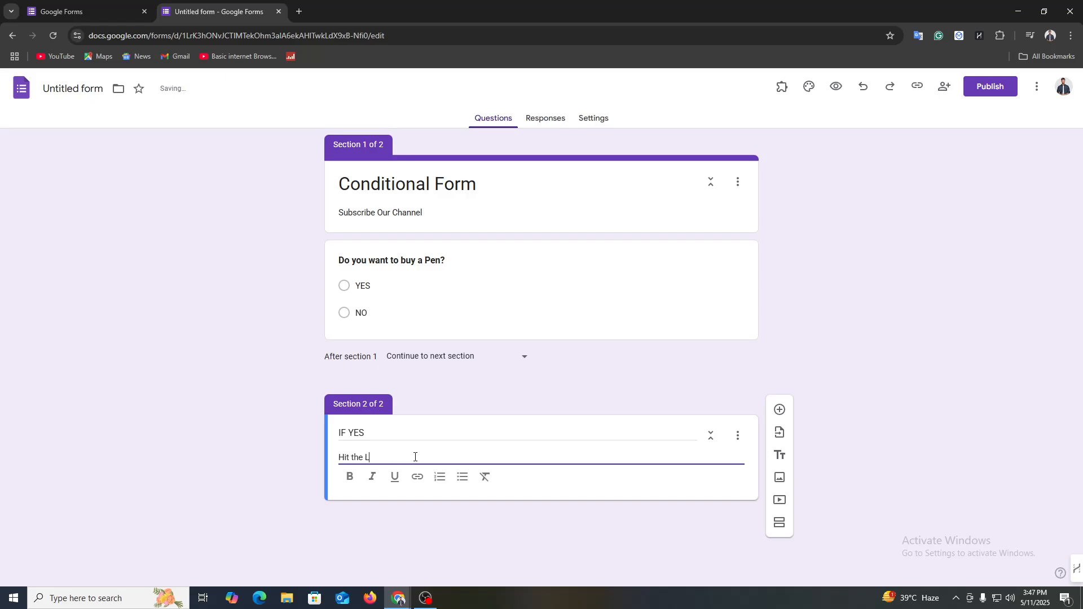
text(ike Button)
click(599, 514)
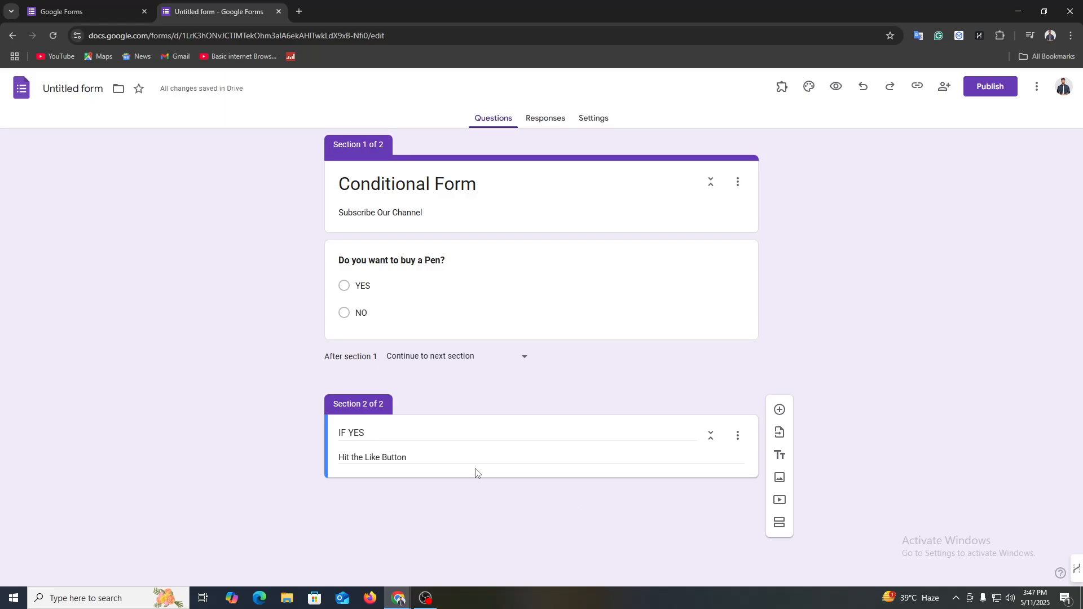
Add a question to the "IF YES" section with the text "What Company's Pen do you want?"
click(780, 411)
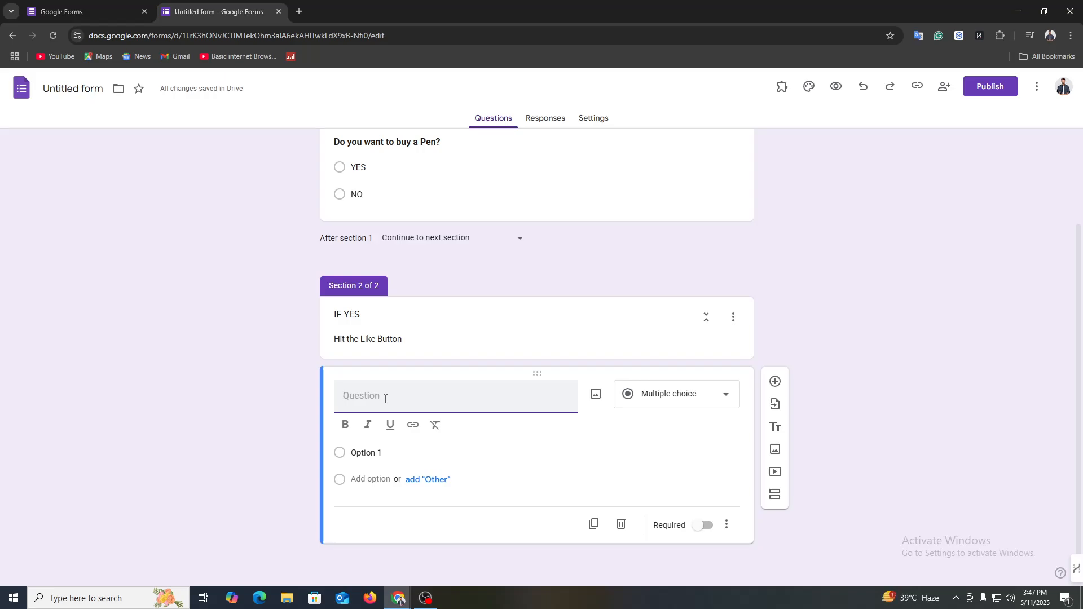
text(What Company)
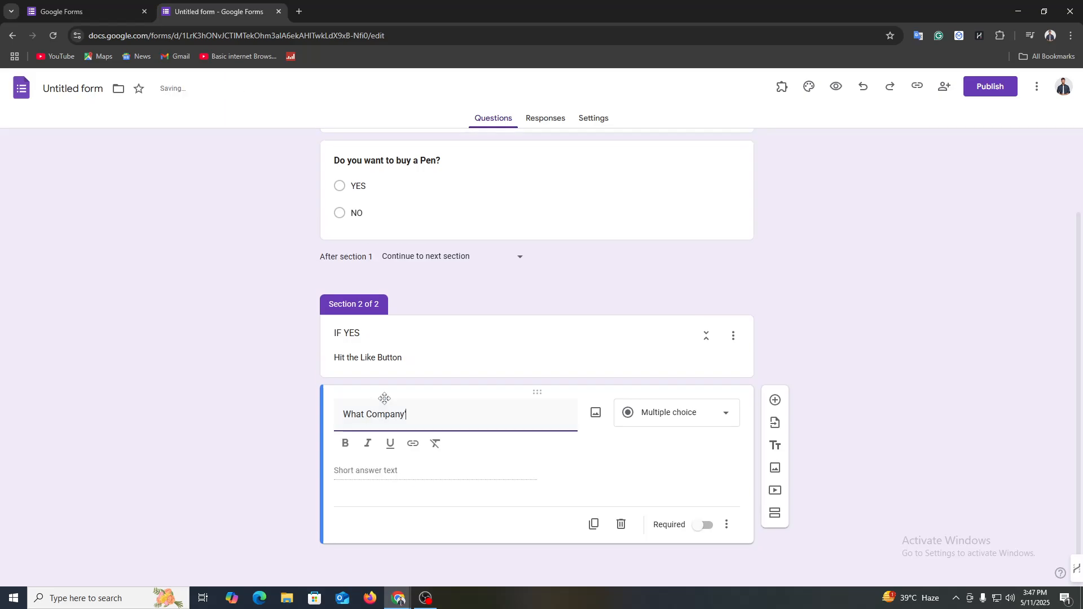
text('s PEen do you )
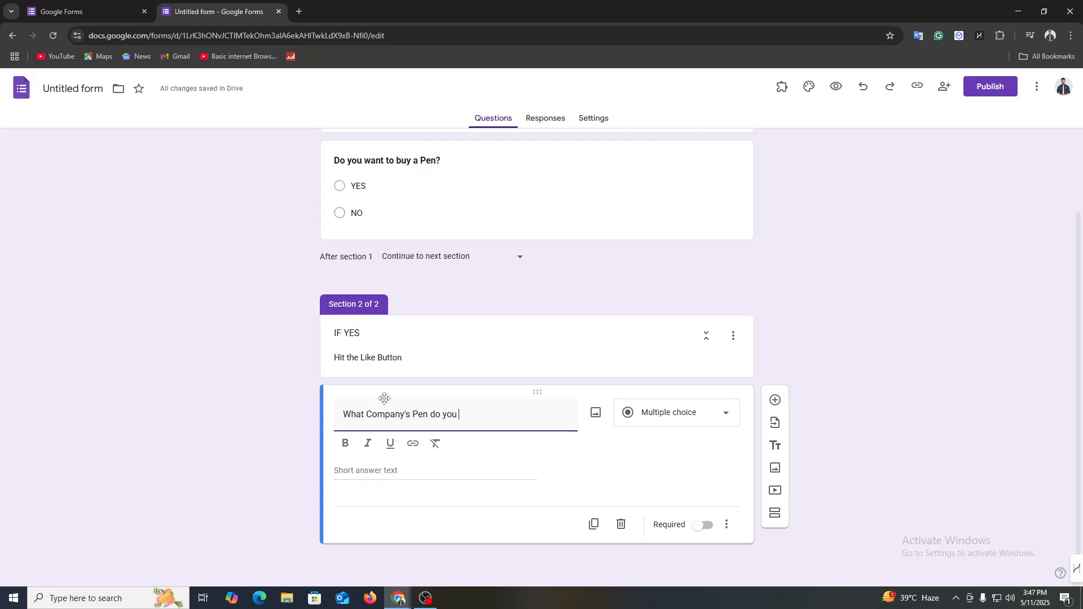
text(want?)
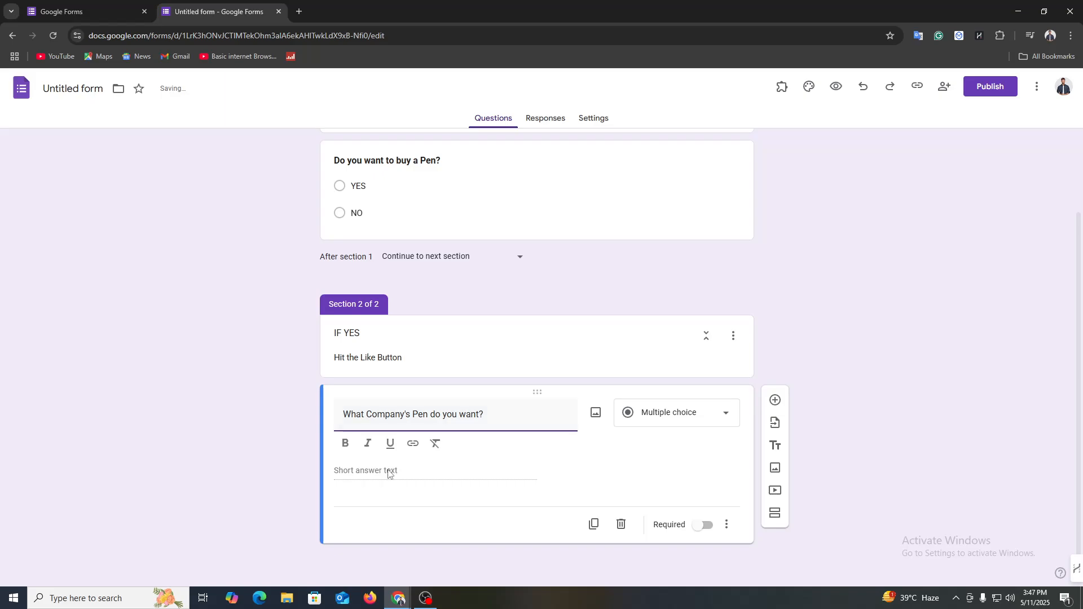
click(393, 473)
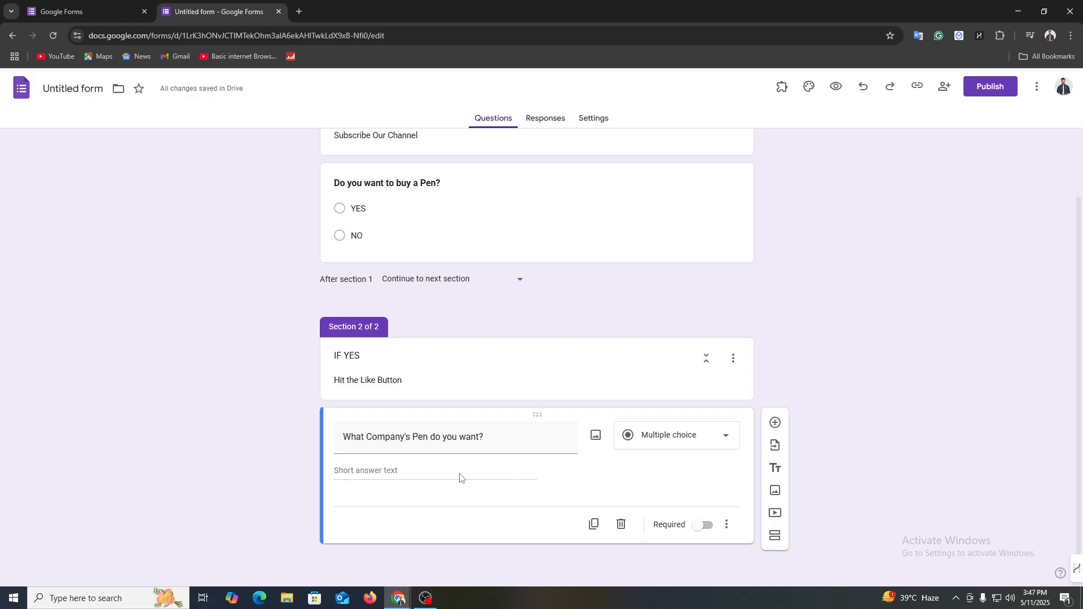
Switch the pen company question's type to Rating and back to Multiple choice so it accepts answer options
click(663, 441)
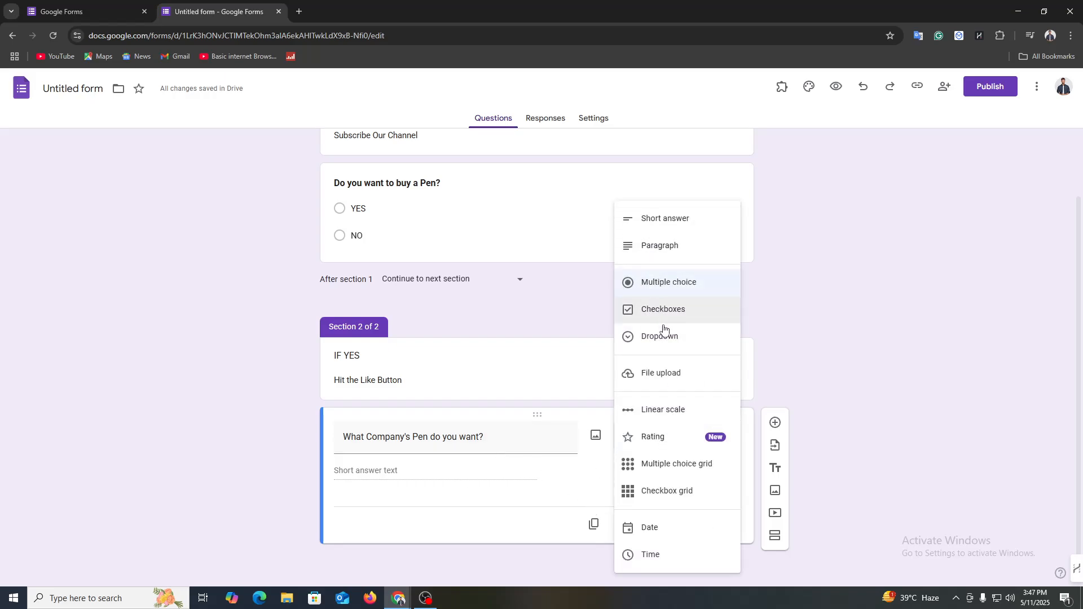
click(669, 290)
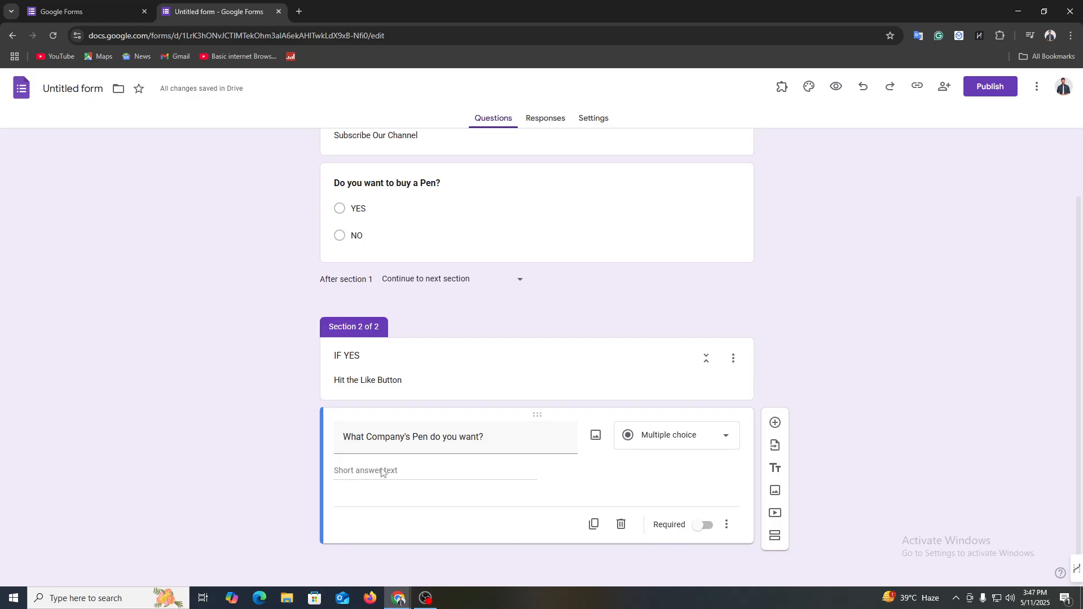
click(680, 440)
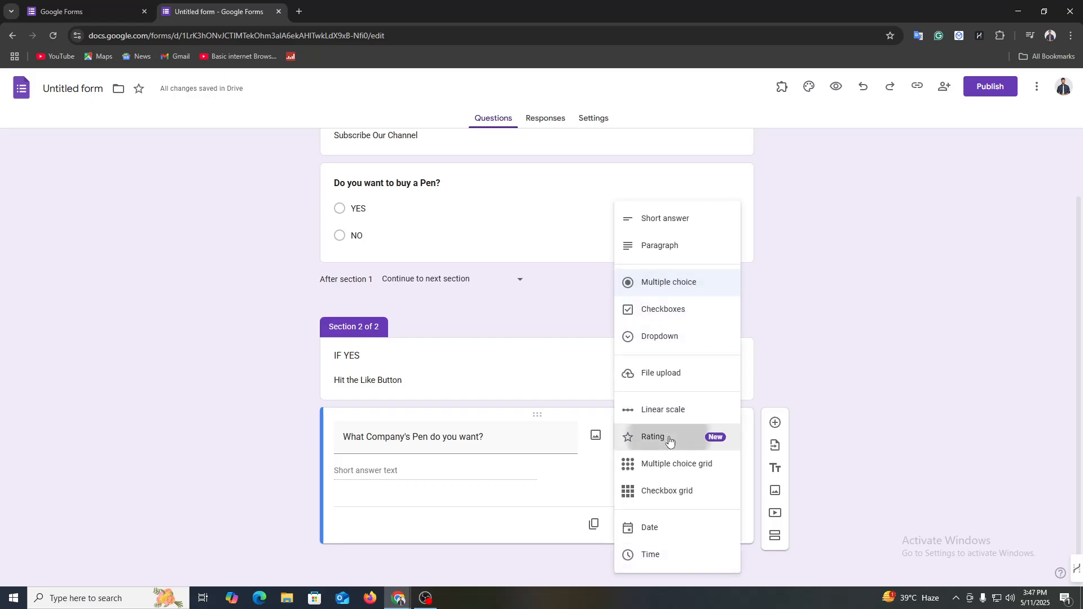
click(672, 442)
click(676, 442)
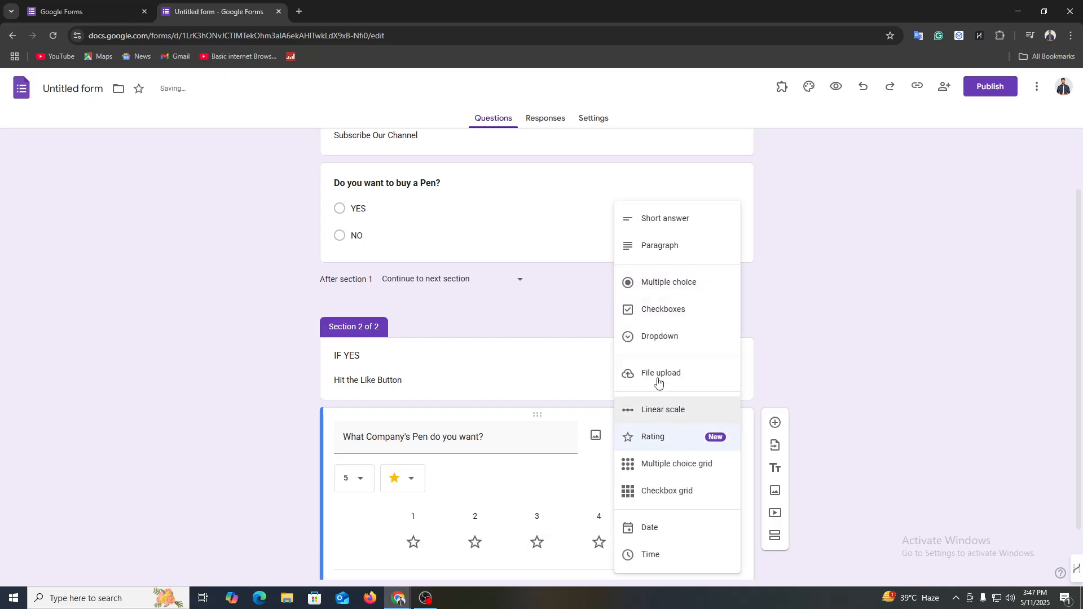
click(669, 285)
Give the pen company question two answer options, "Matador" and "Ball Pen"
click(372, 471)
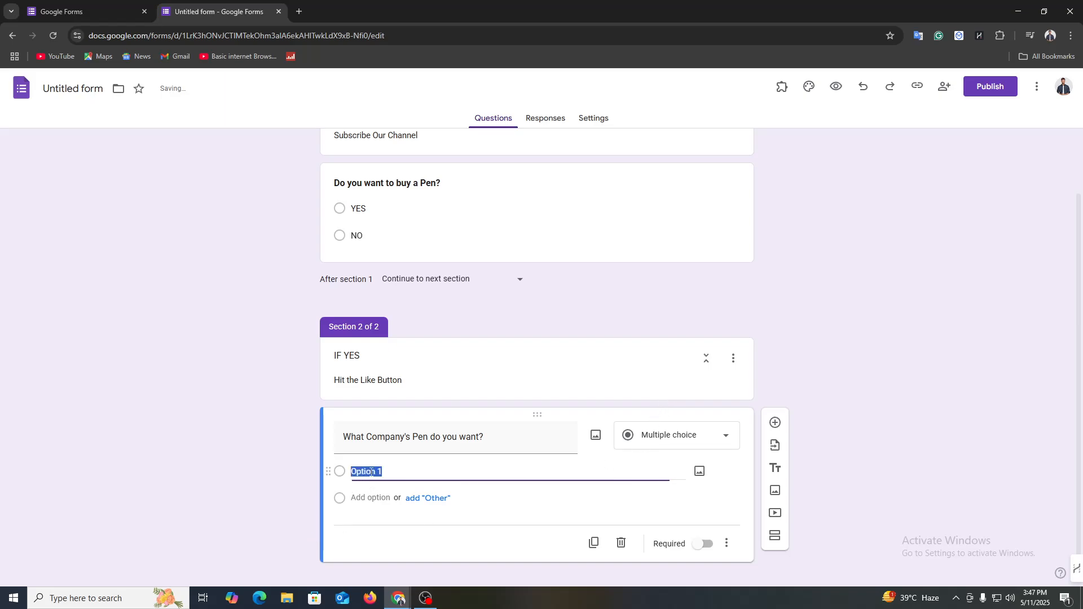
text(MAtador)
click(363, 472)
key(BackSpace)
text(a)
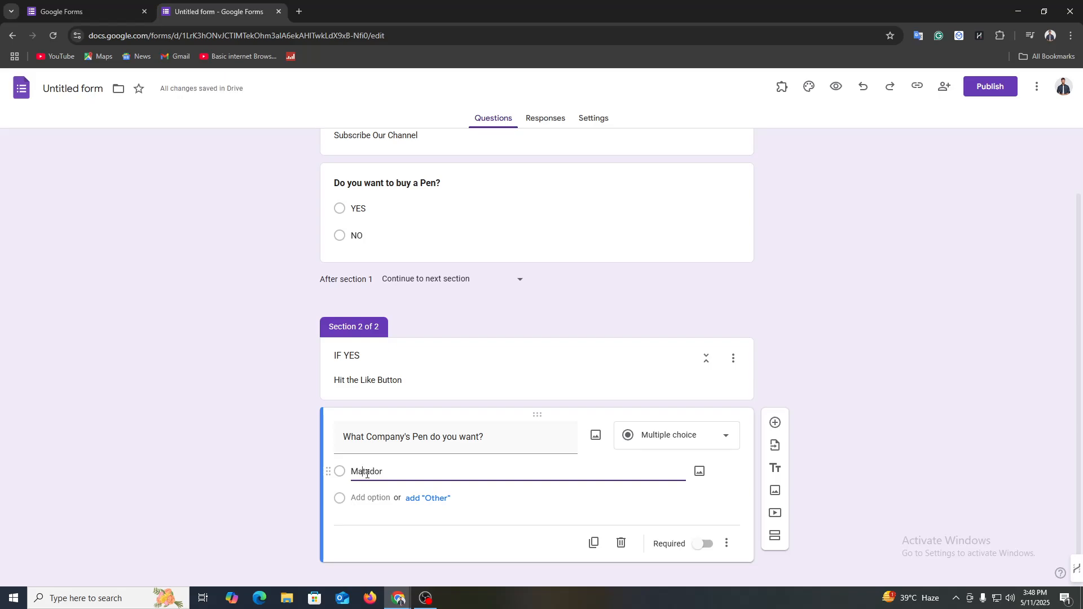
click(379, 500)
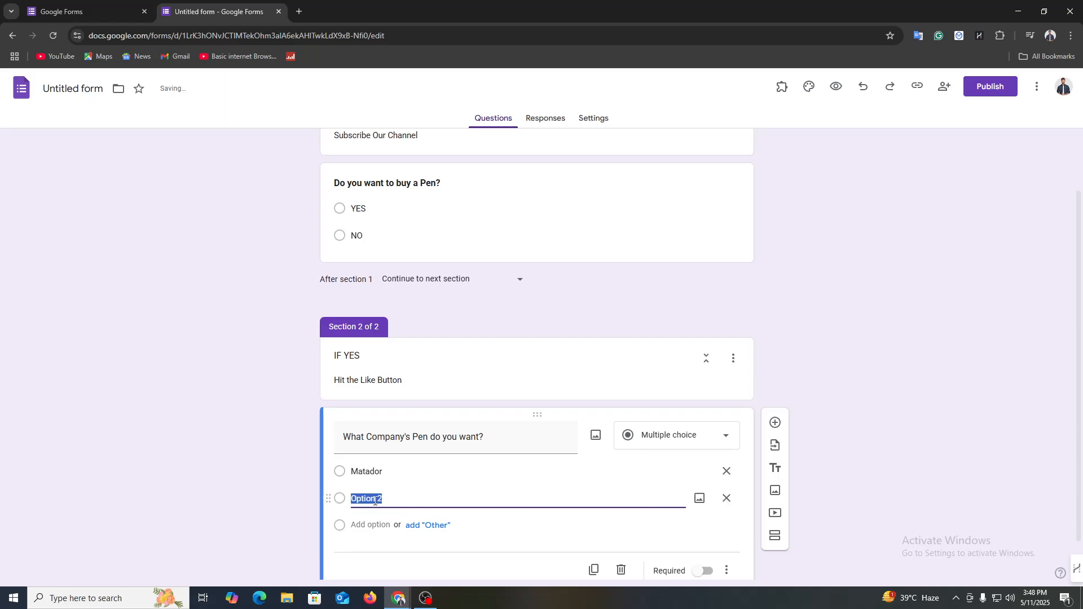
text(BE)
key(BackSpace)
text(all Pen)
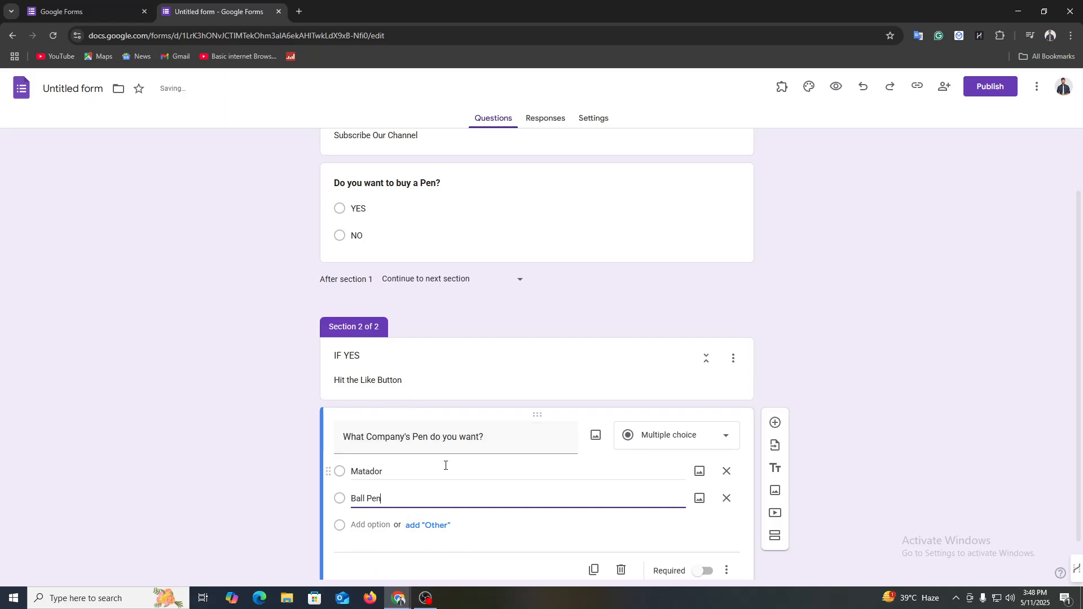
scroll(578, 553, down, 1)
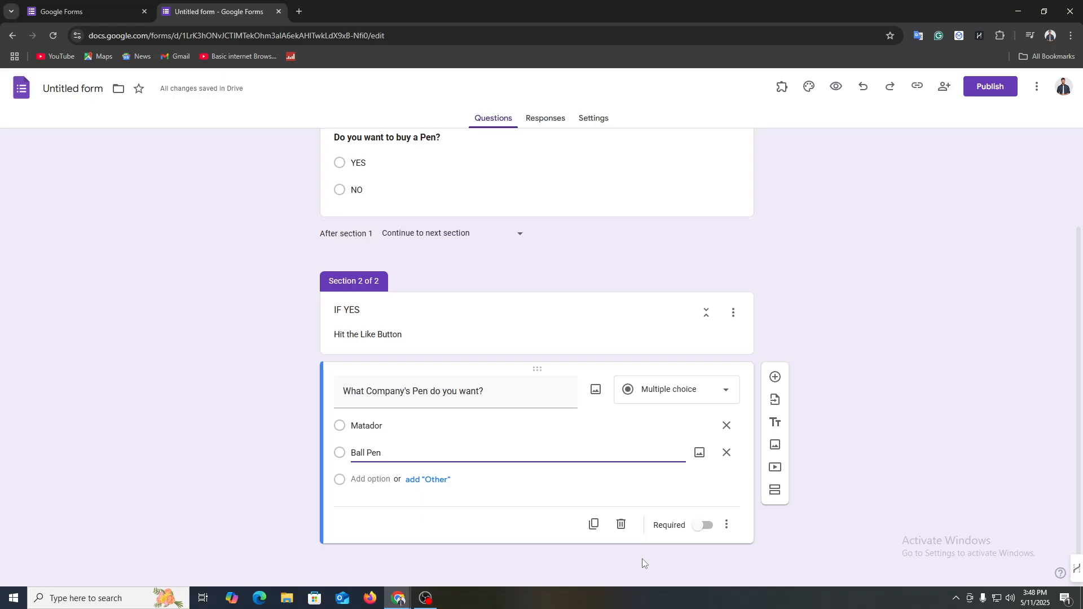
click(707, 397)
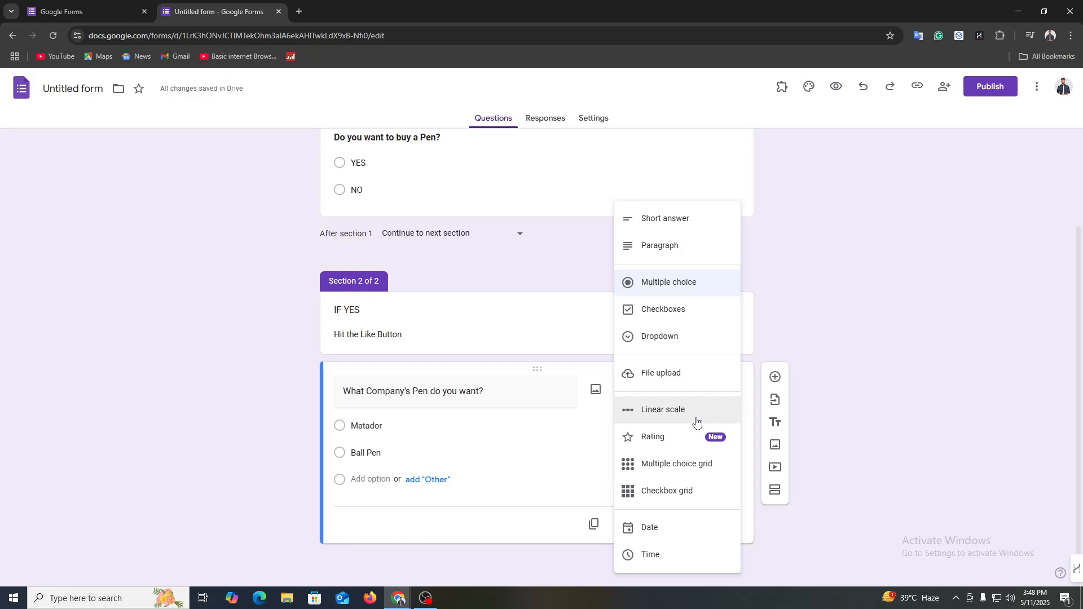
click(939, 361)
scroll(930, 423, up, 2)
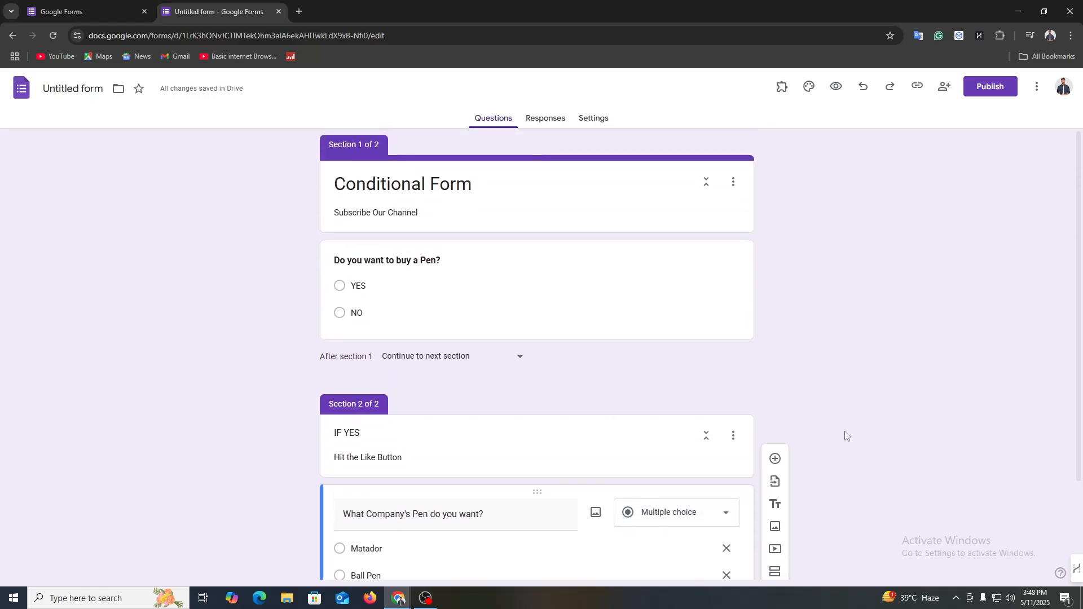
click(733, 440)
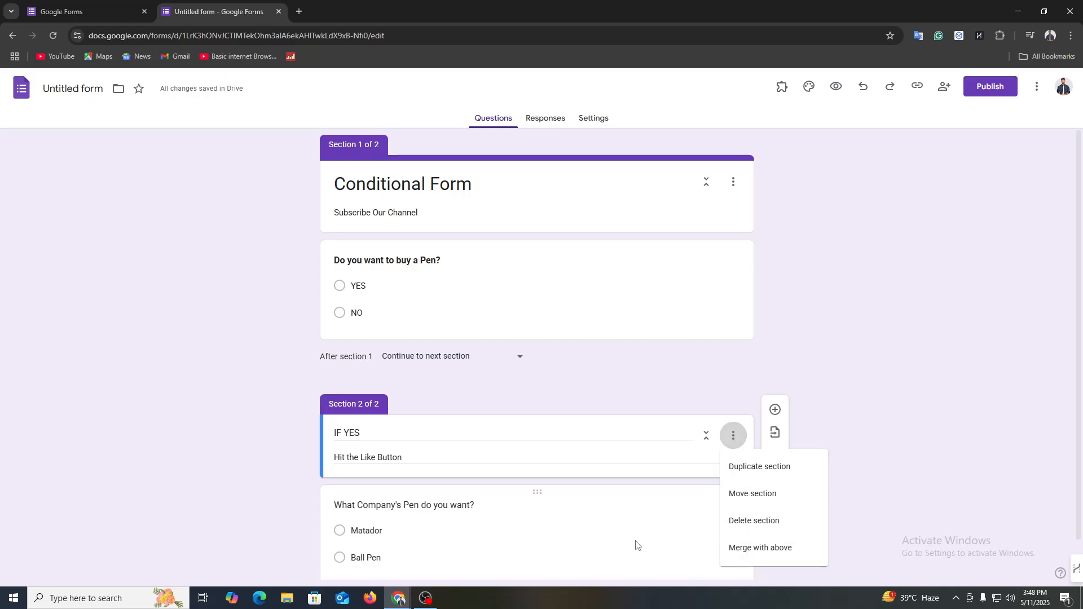
scroll(626, 550, down, 1)
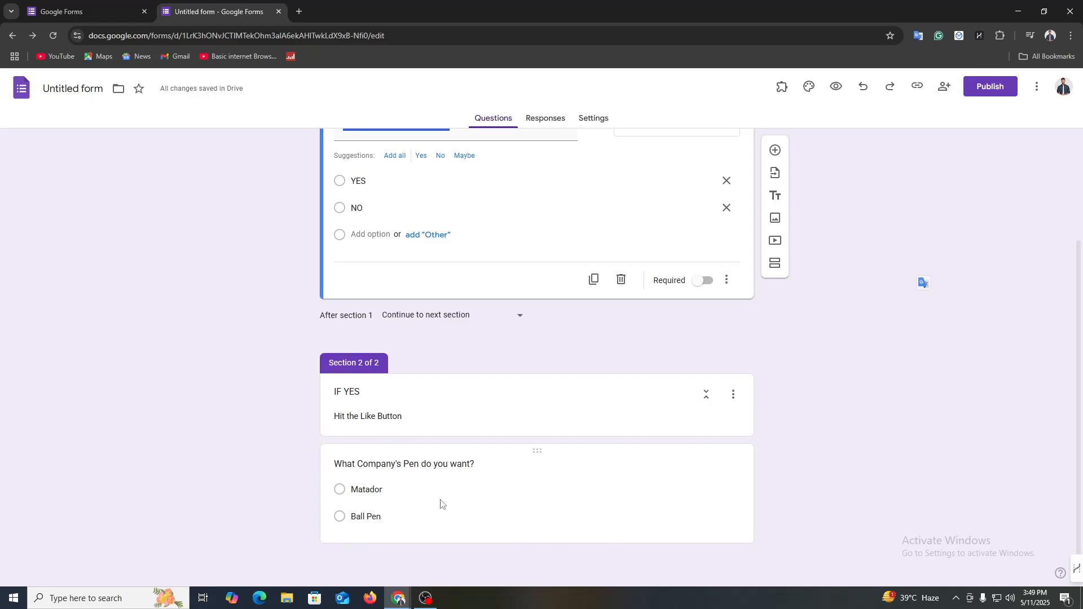
Turn on going to a section based on answer for "Do you want to buy a Pen?" and route YES to section 2 (IF YES)
scroll(671, 521, up, 3)
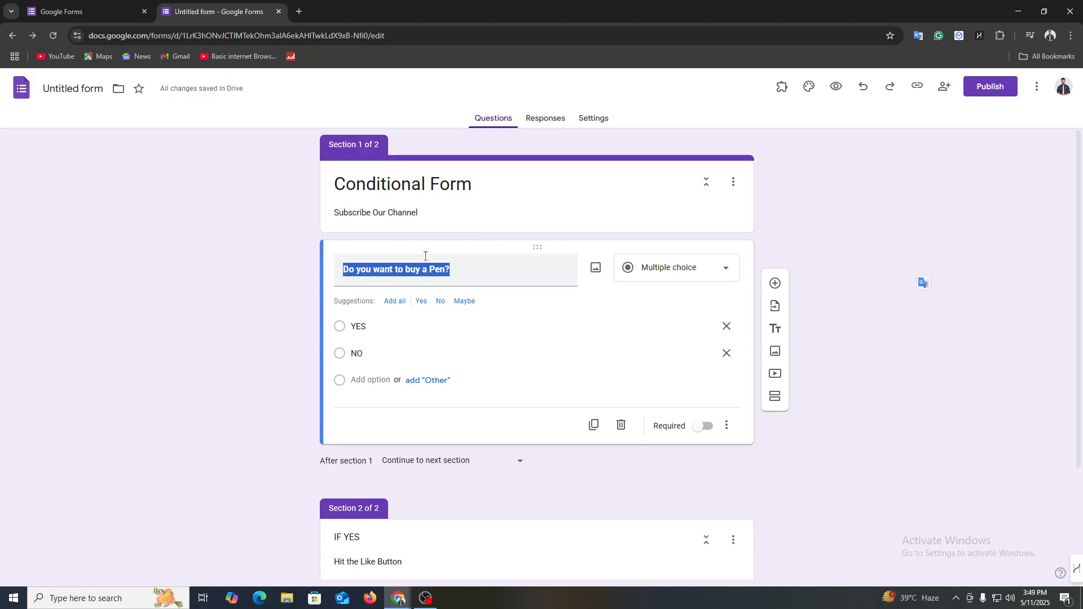
click(728, 427)
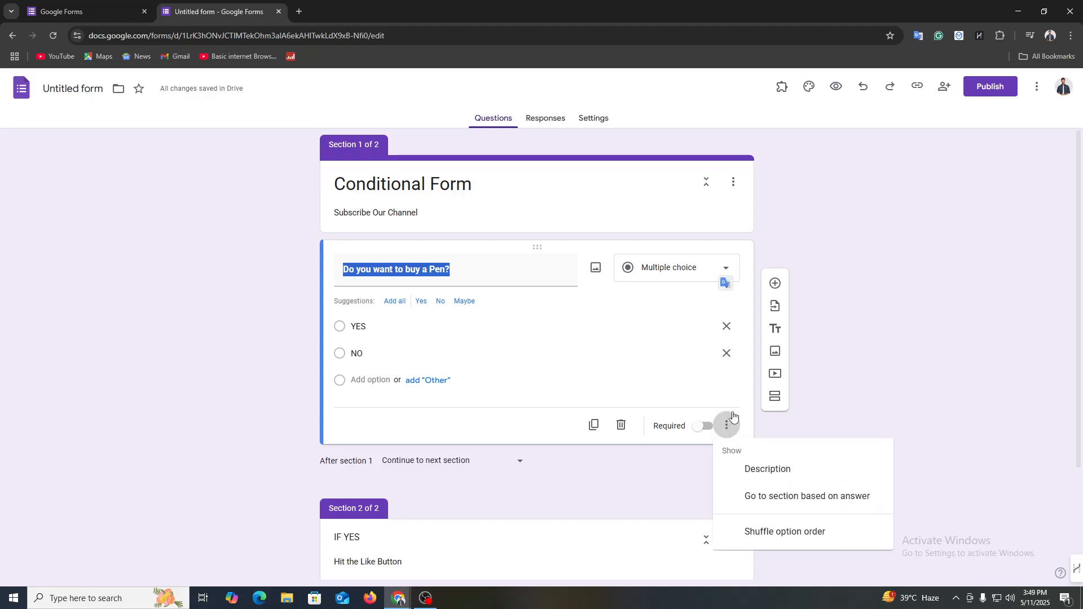
click(792, 496)
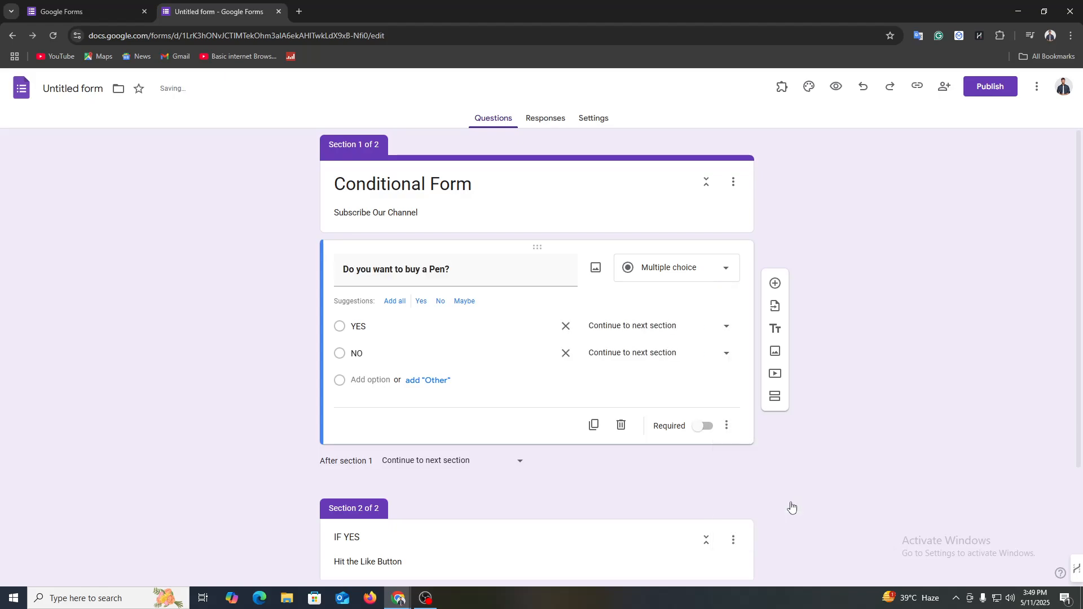
click(680, 326)
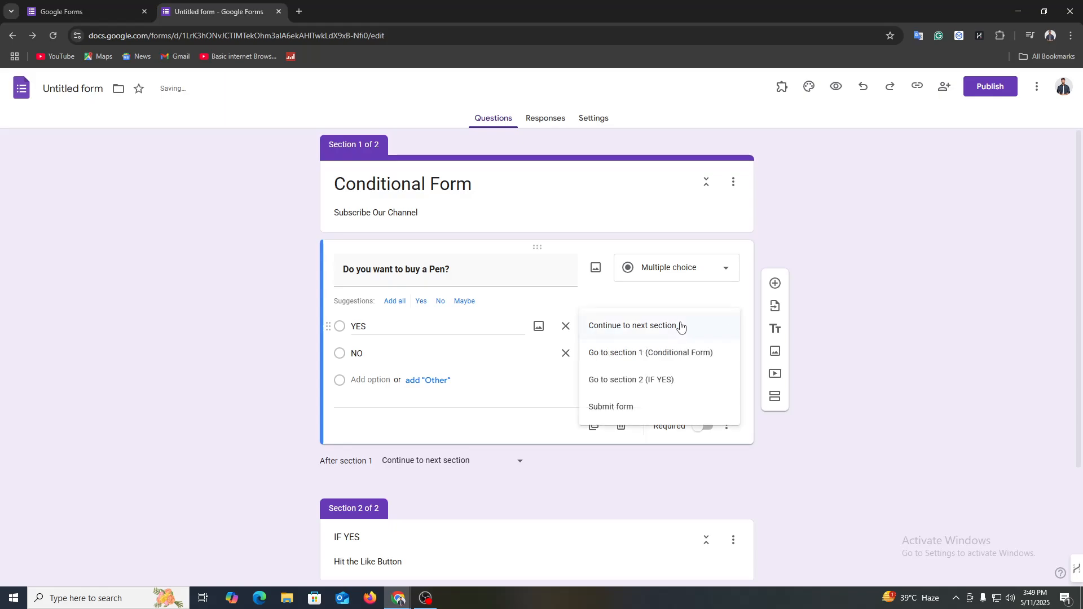
click(658, 387)
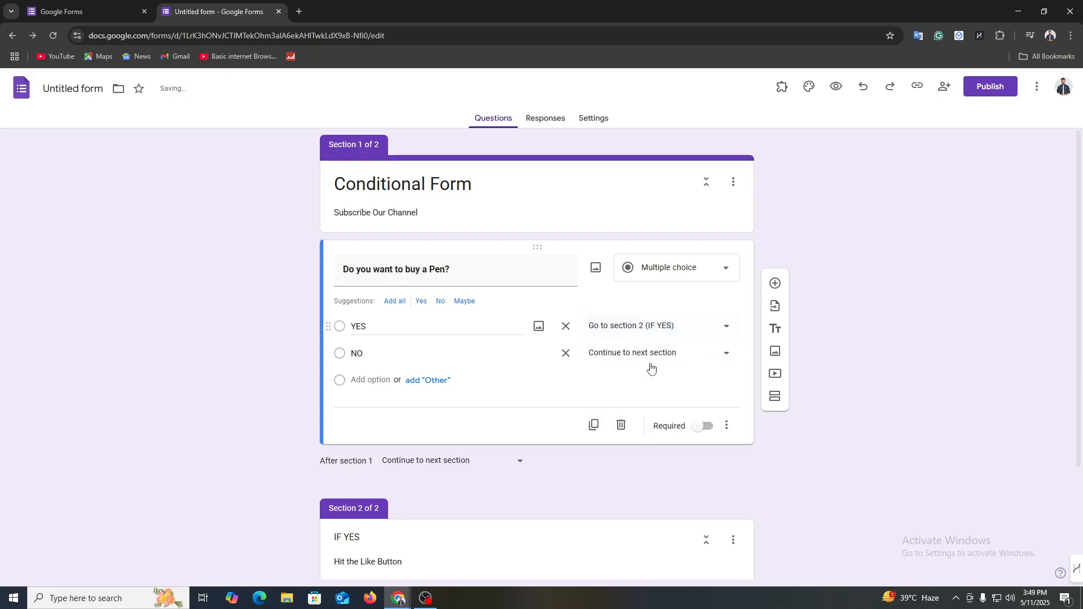
Add a new section directly after the buy-a-pen question and title it "IF No"
scroll(601, 479, down, 2)
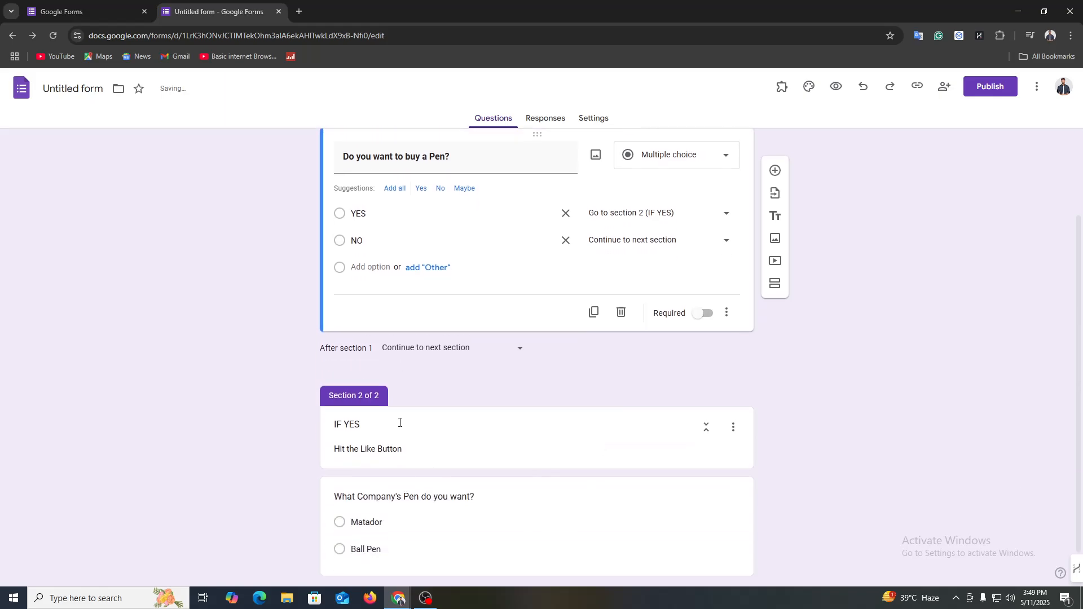
scroll(496, 427, down, 1)
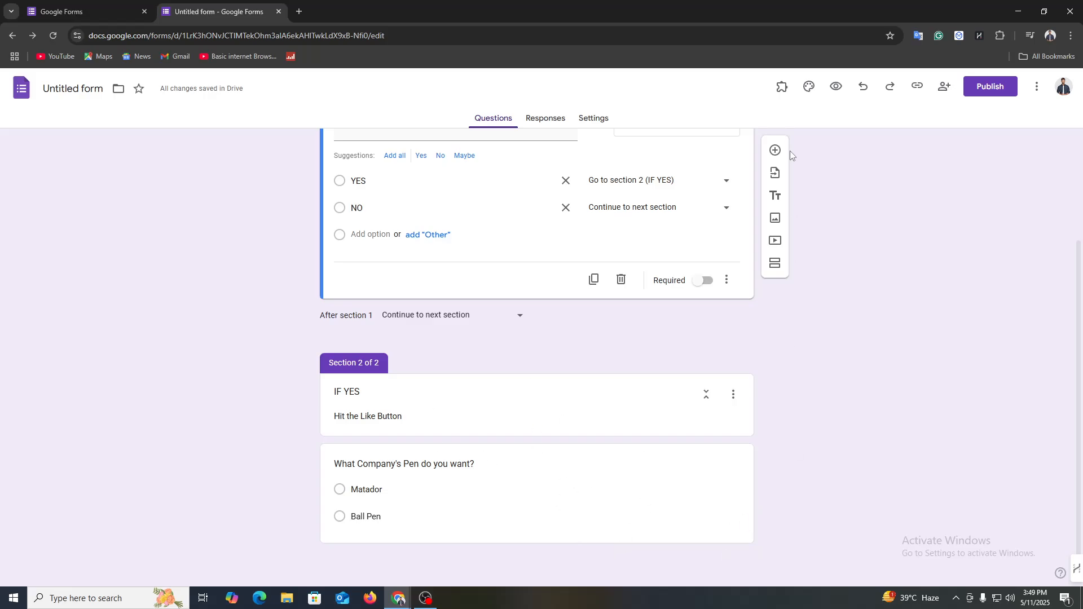
click(775, 262)
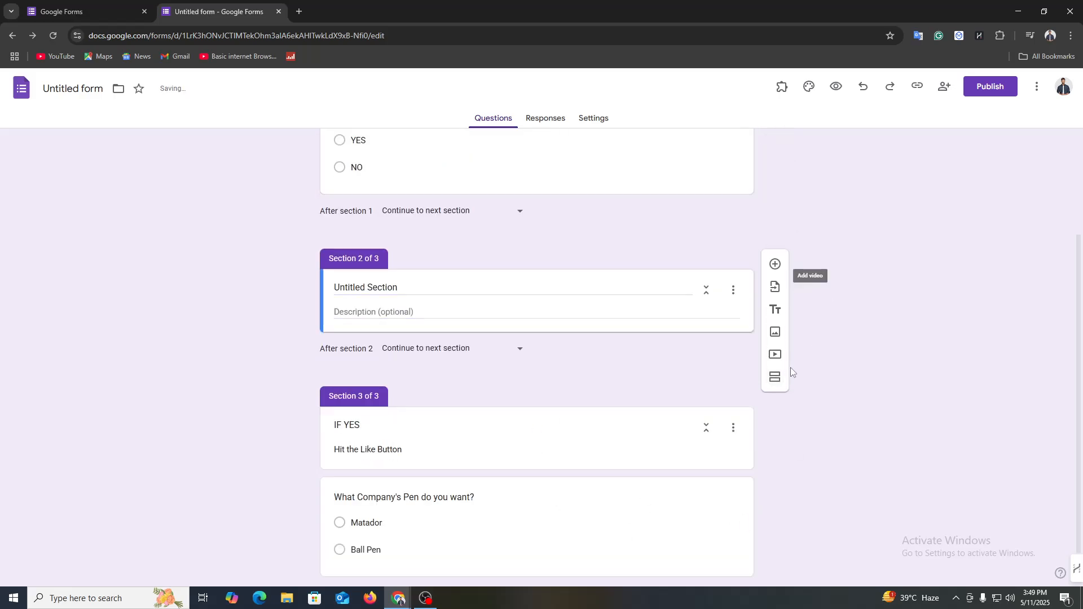
triple_click(400, 287)
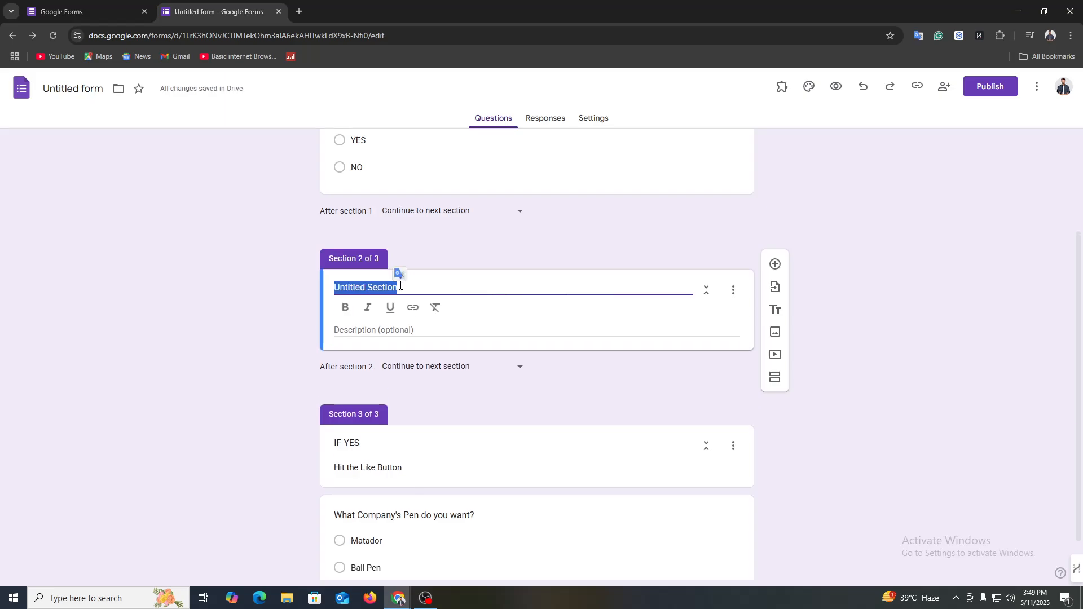
text(IF No)
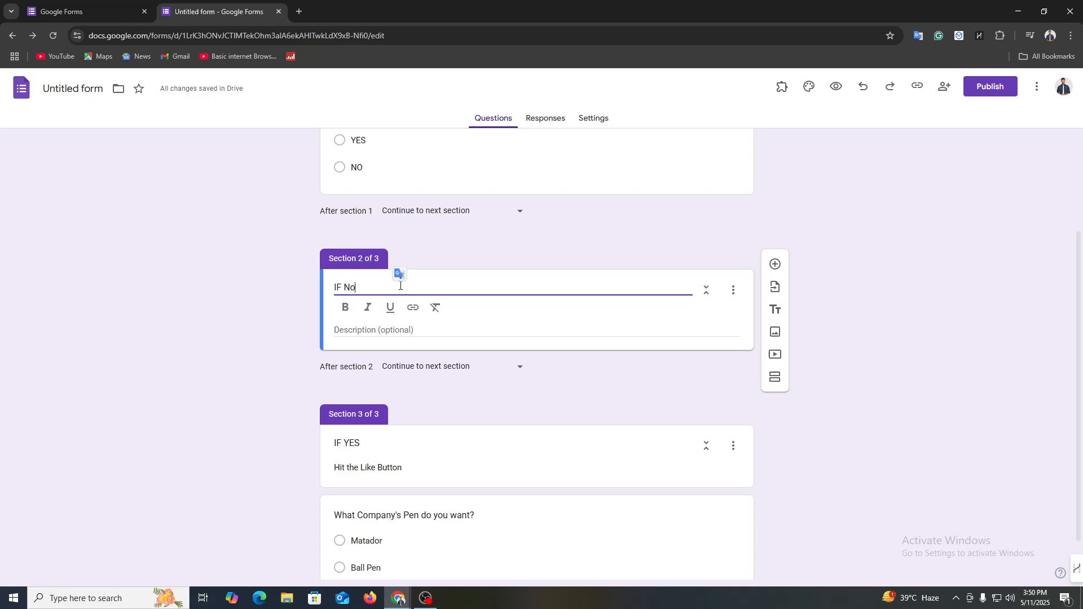
Give the "IF No" section the description "Share With tyour friends"
click(391, 327)
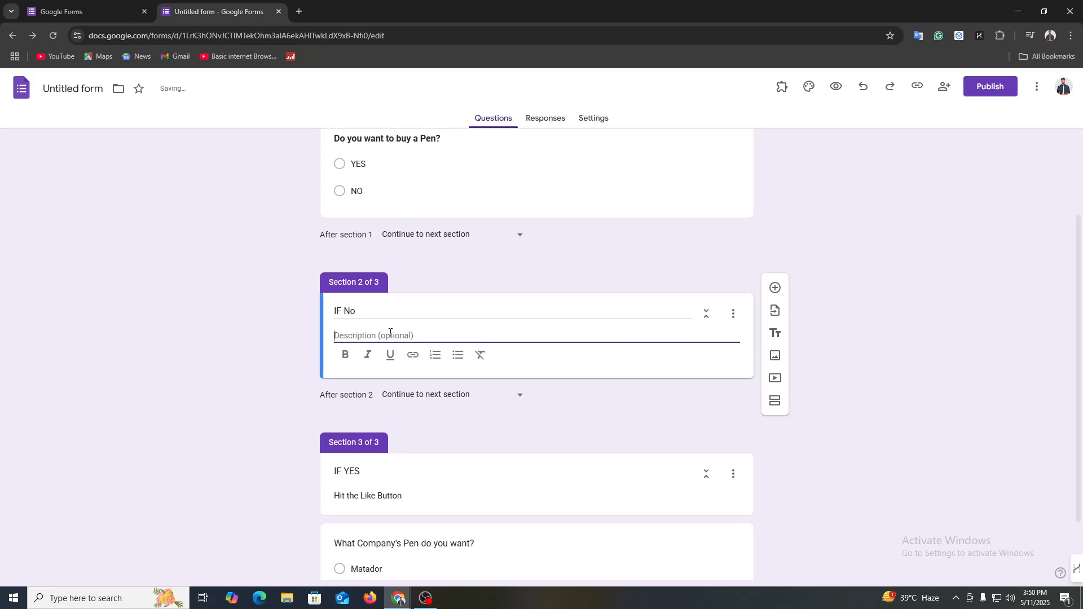
text(Share With tyouy)
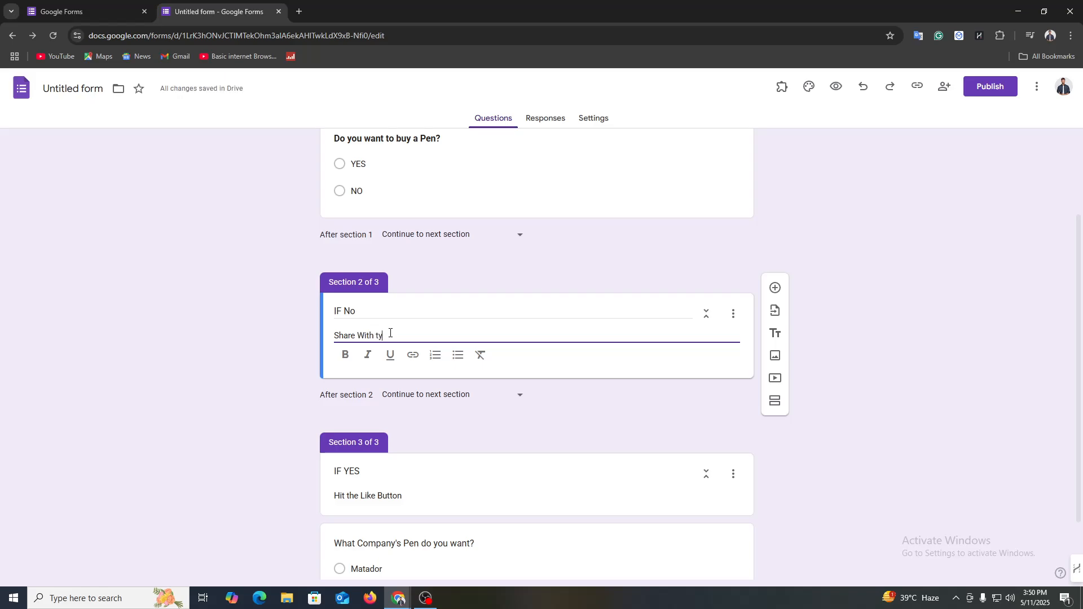
key(BackSpace)
key(BackSpace)
key(BackSpace)
key(BackSpace)
text(your friends)
click(676, 375)
Add a multiple-choice question to the "IF No" section with the text "Do you want to use Pencile?"
click(775, 288)
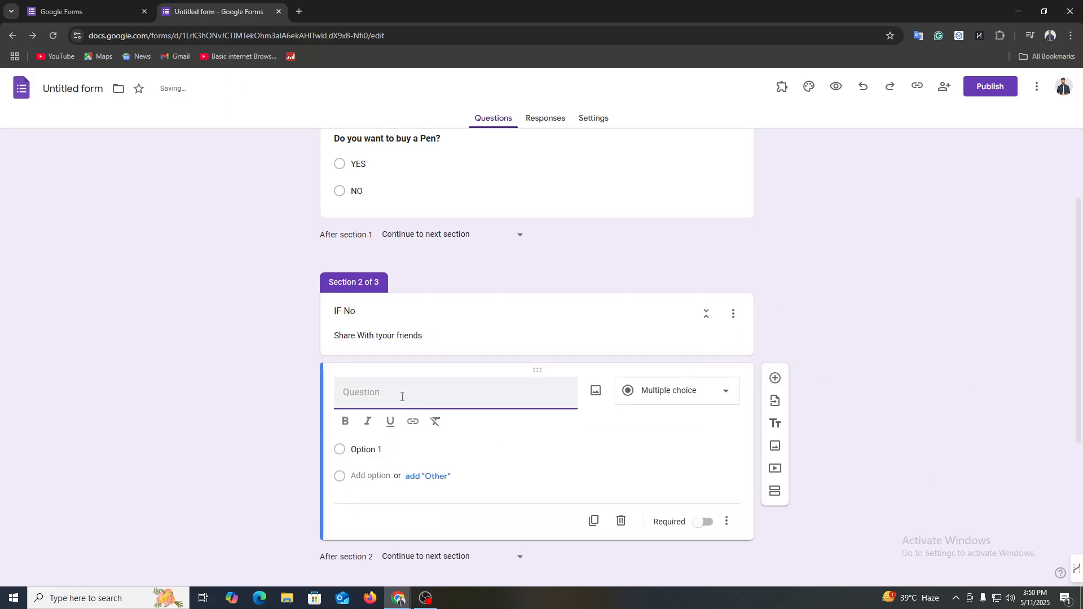
text(Why)
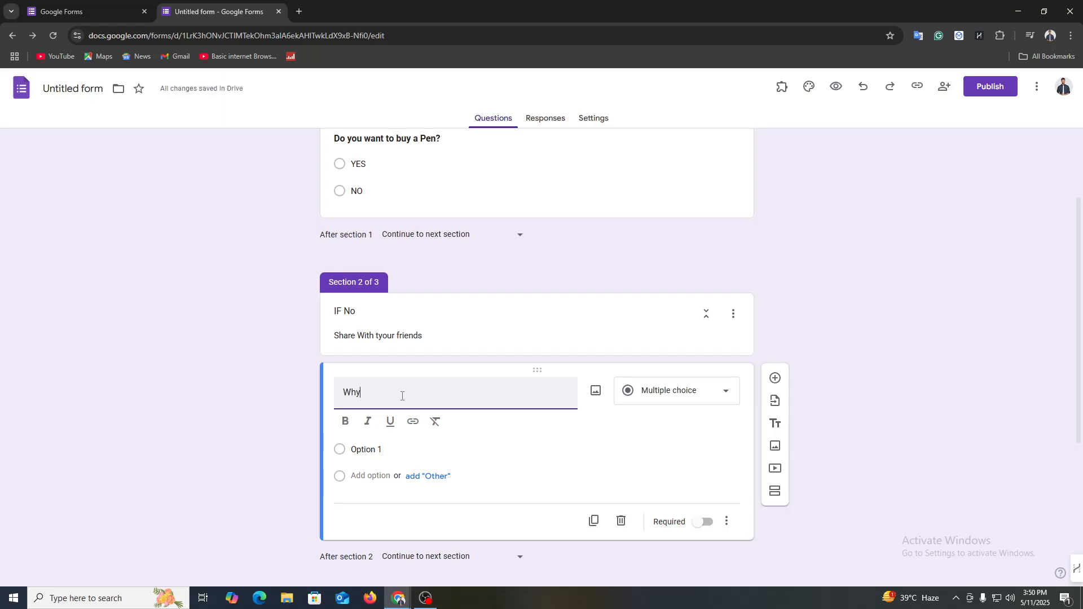
key(BackSpace)
key(BackSpace)
key(BackSpace)
key(BackSpace)
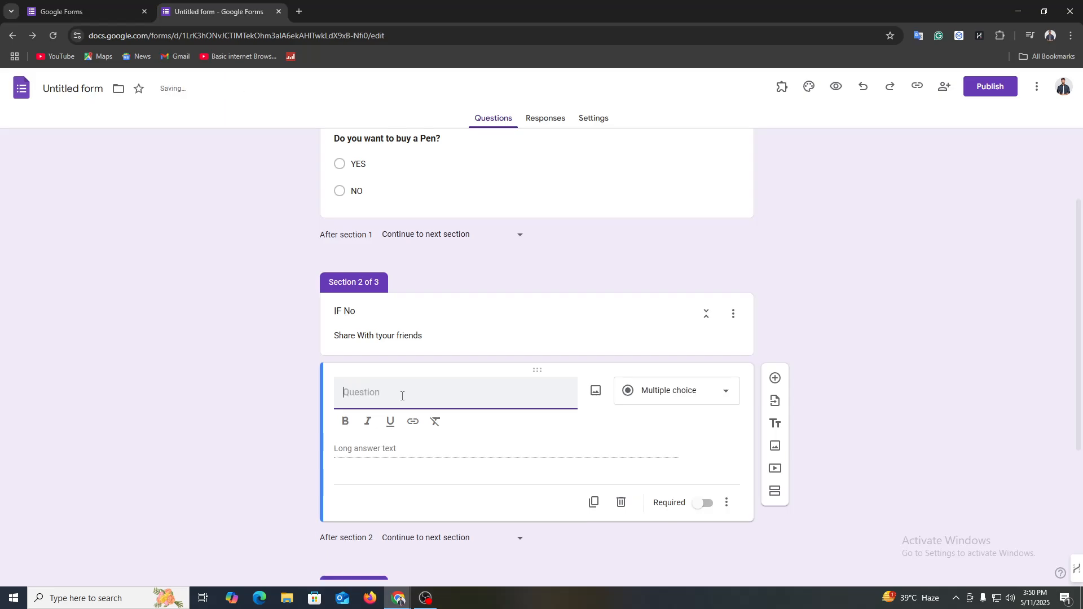
text(Do you wan)
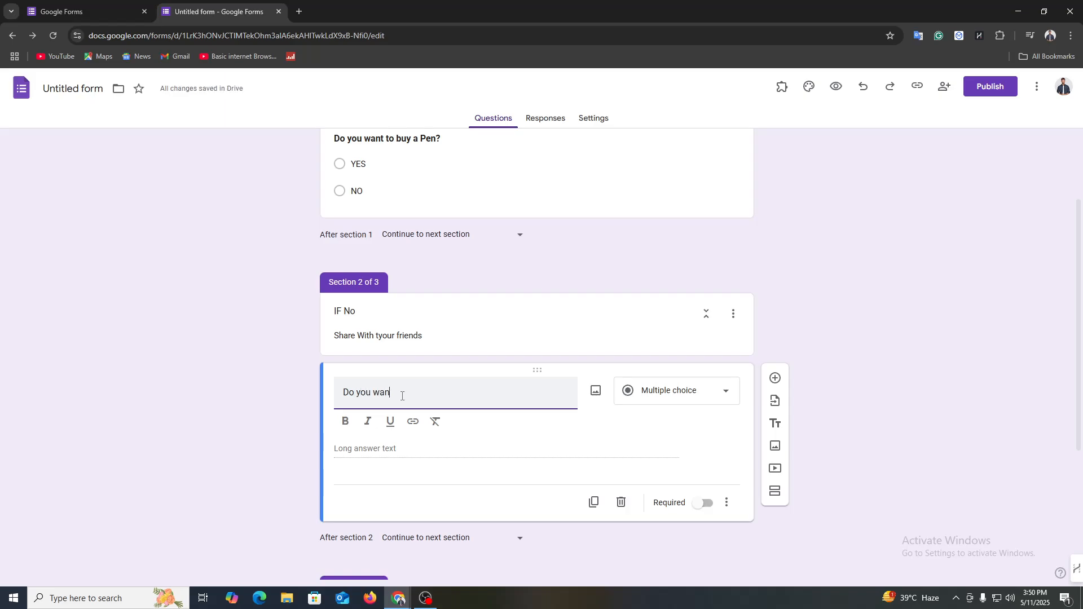
text(t to y)
key(BackSpace)
text(use )
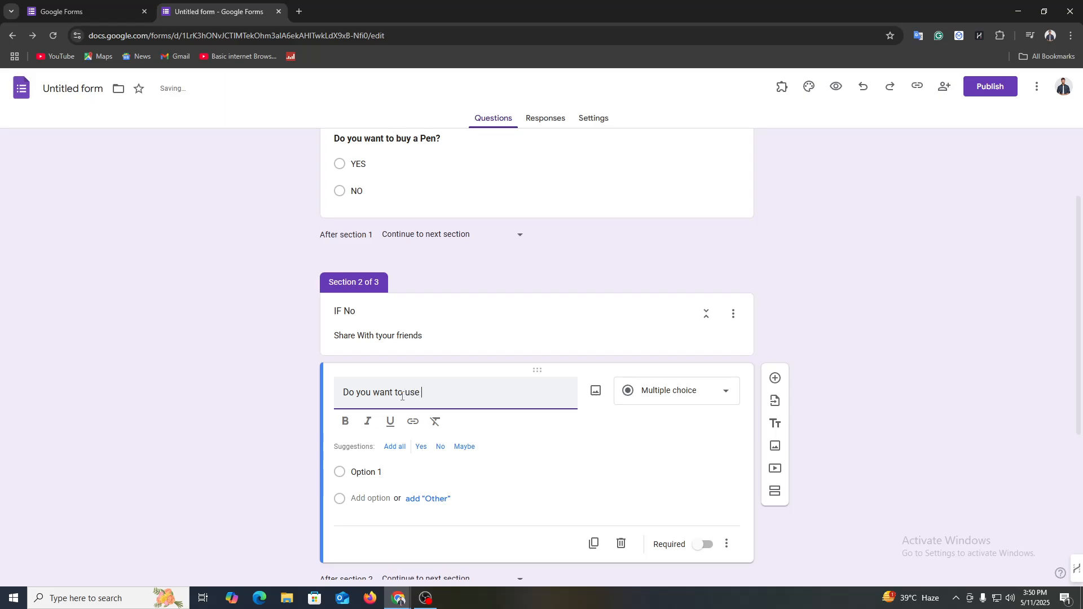
text(Pencile?)
Give the "Do you want to use Pencile?" question two answer options, "Yes" and "No"
click(399, 477)
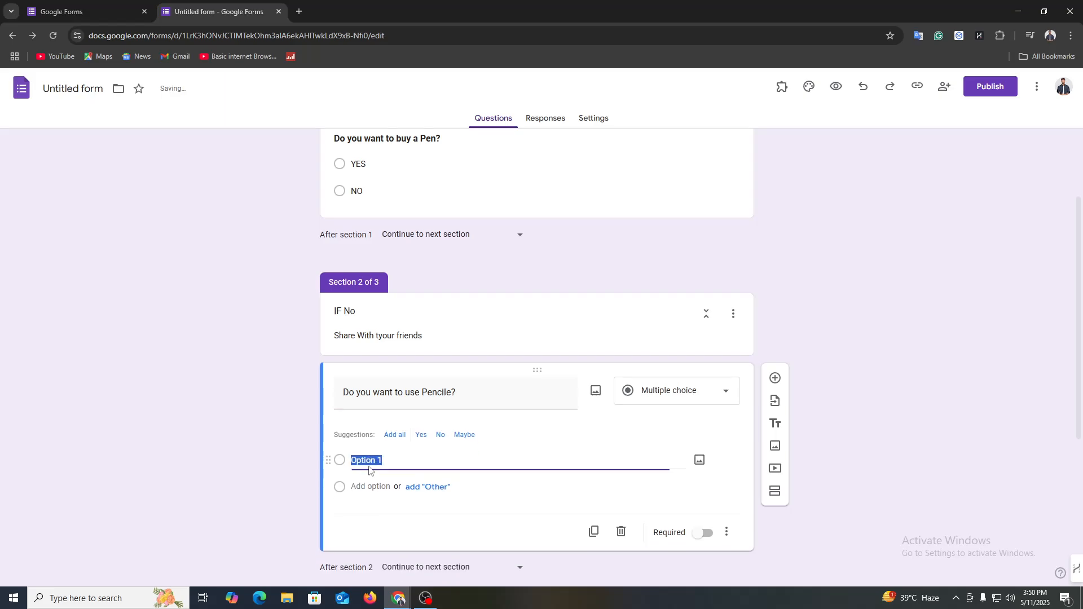
text(Yes)
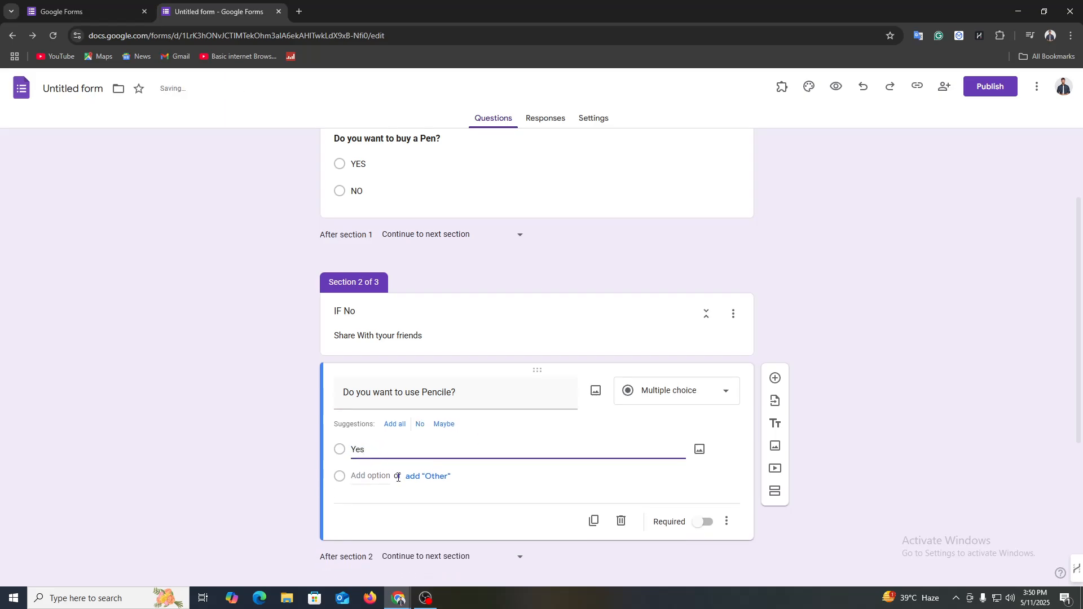
click(391, 480)
text(N)
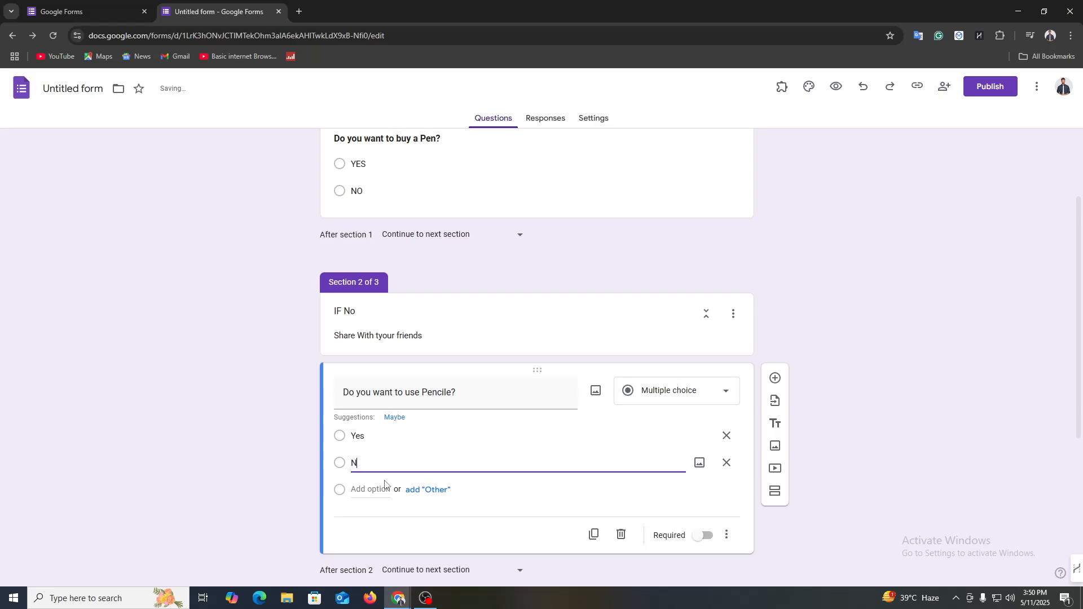
text(o)
click(170, 428)
Route the NO answer of "Do you want to buy a Pen?" to section 2 (IF No)
scroll(736, 404, up, 2)
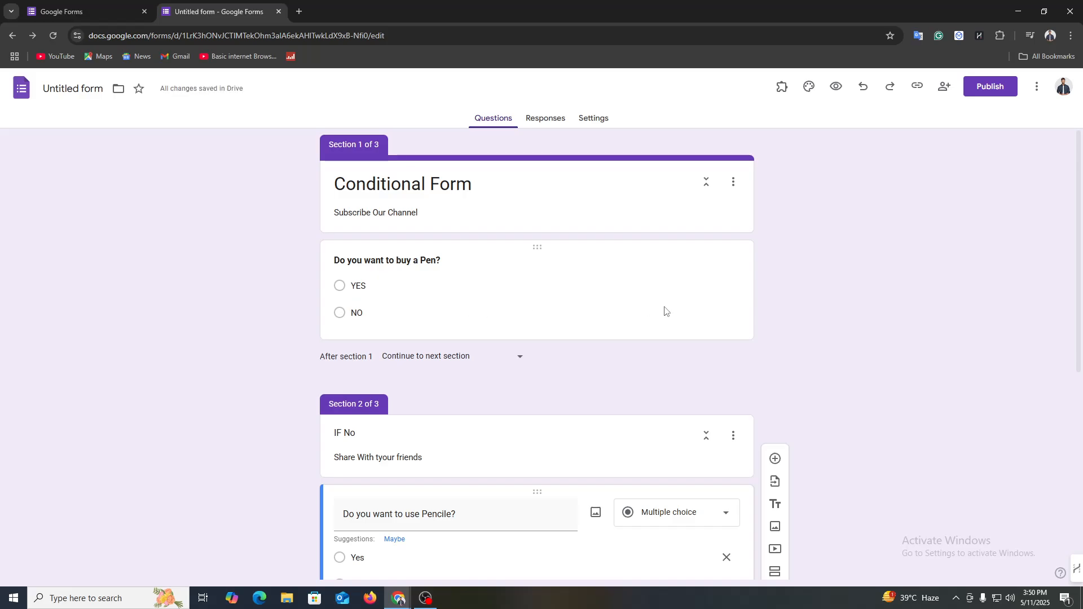
click(665, 309)
click(655, 362)
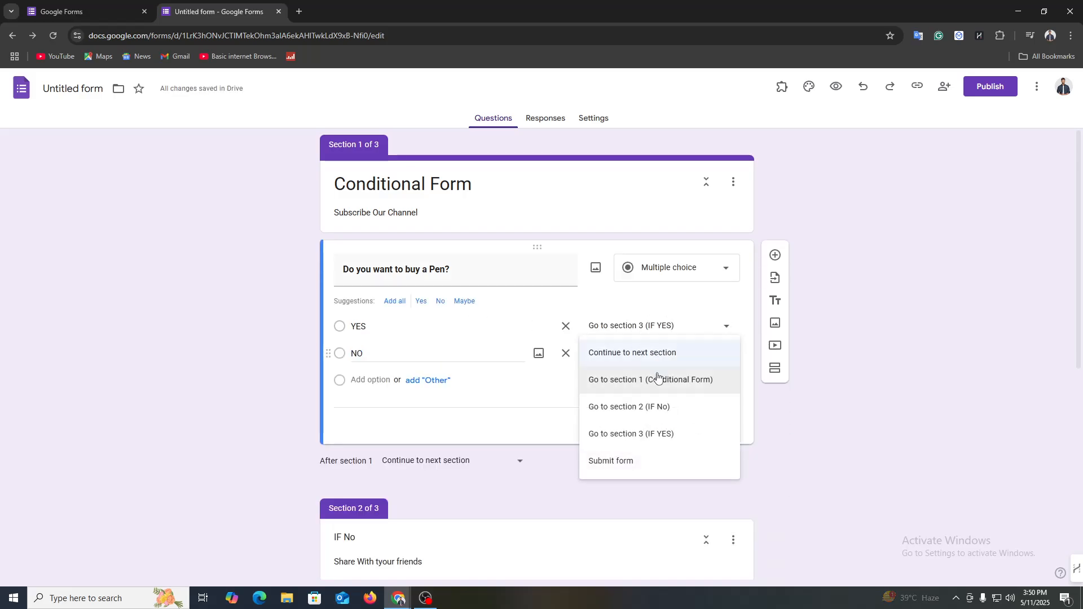
click(657, 406)
scroll(794, 459, down, 7)
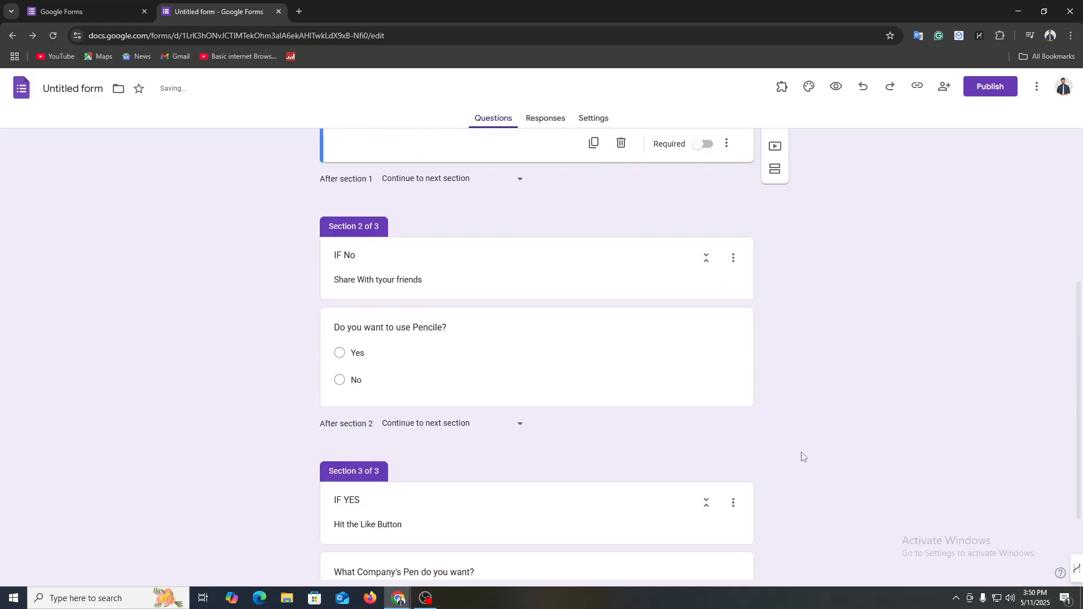
scroll(530, 527, up, 4)
scroll(536, 526, up, 2)
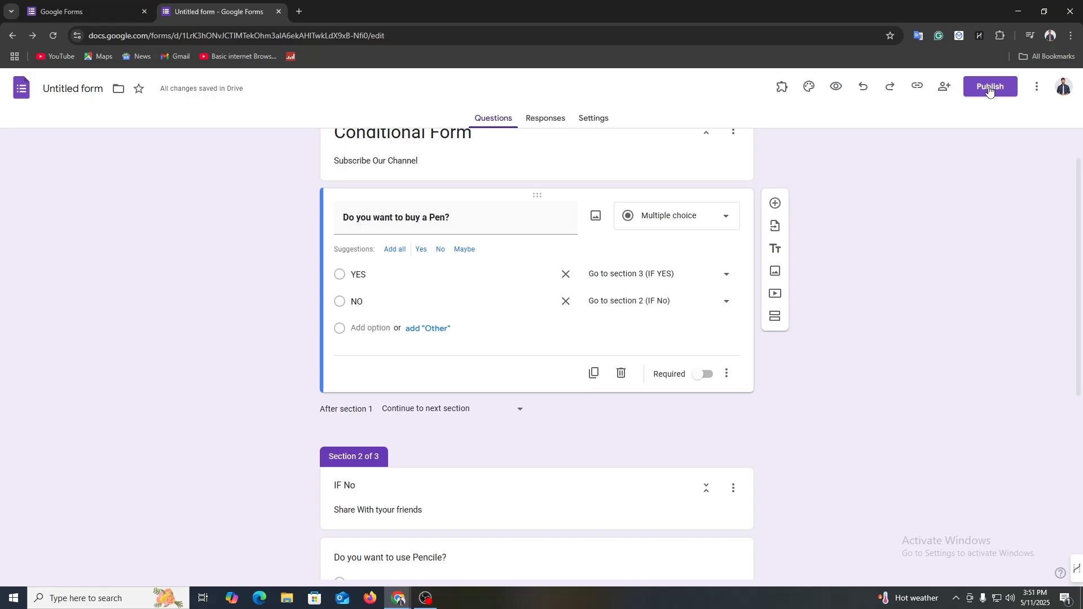
Preview the form, answer YES to "Do you want to buy a Pen?" and proceed to the next page
click(836, 88)
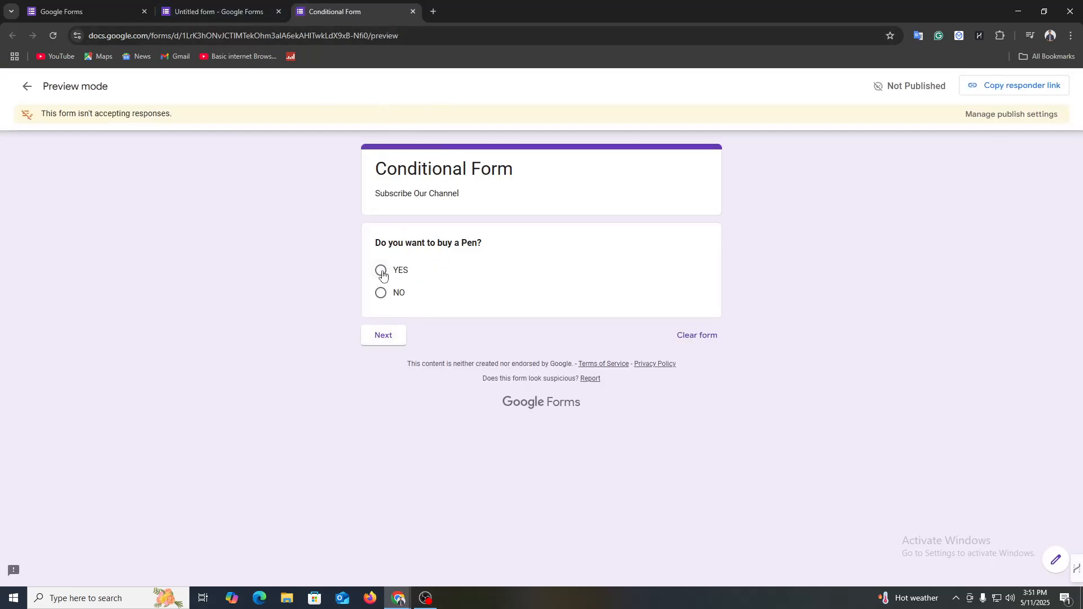
click(380, 270)
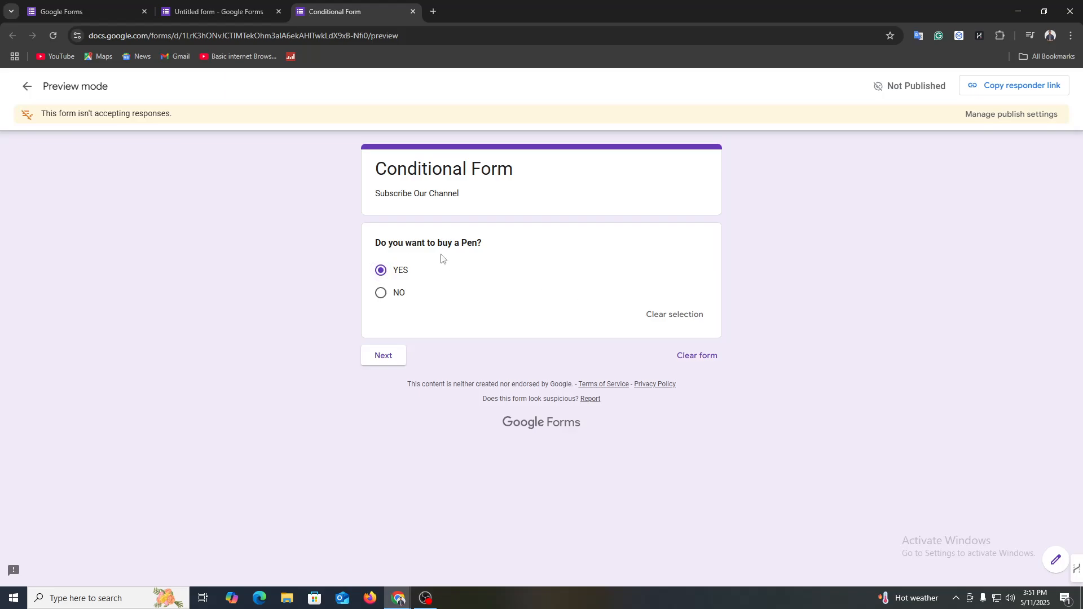
click(373, 358)
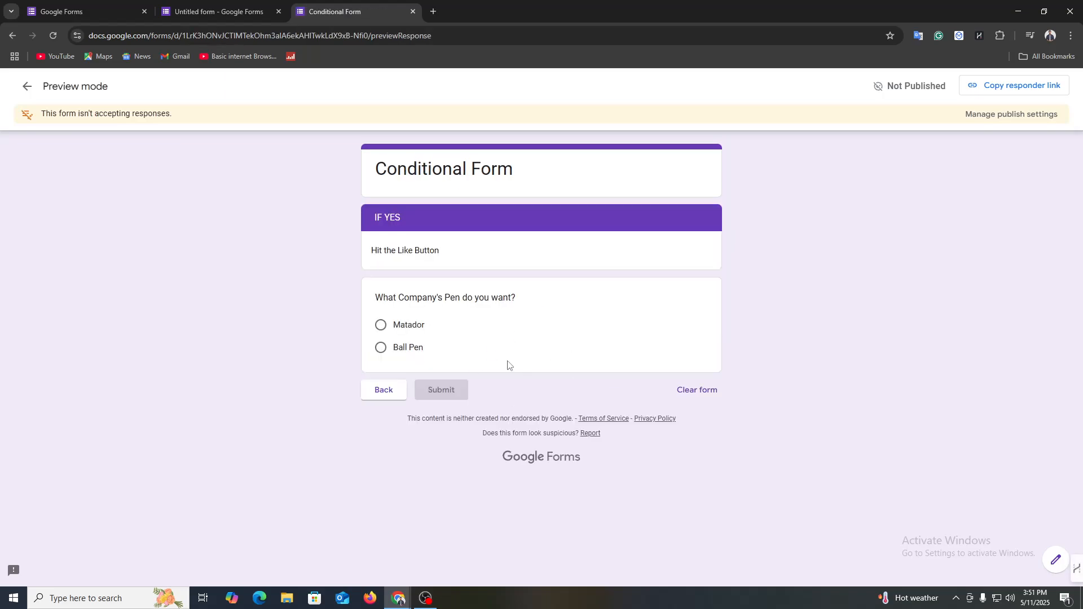
Examine the pen company question in the preview's "IF YES" section and leave the preview to return to the form editor
drag(393, 299, 504, 296)
click(504, 296)
drag(390, 296, 467, 305)
click(462, 303)
drag(396, 298, 473, 307)
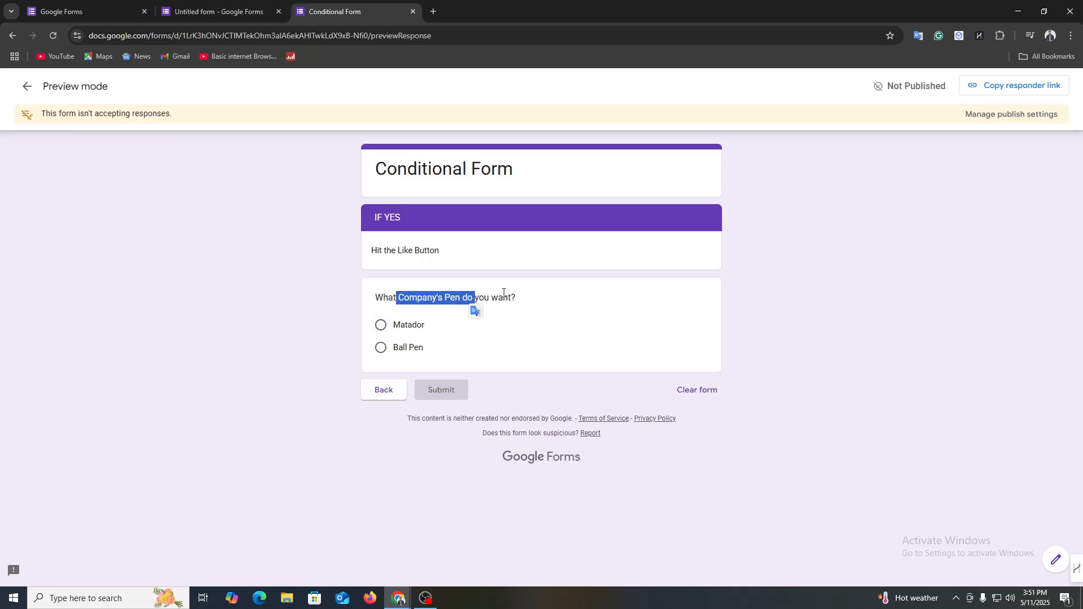
click(478, 316)
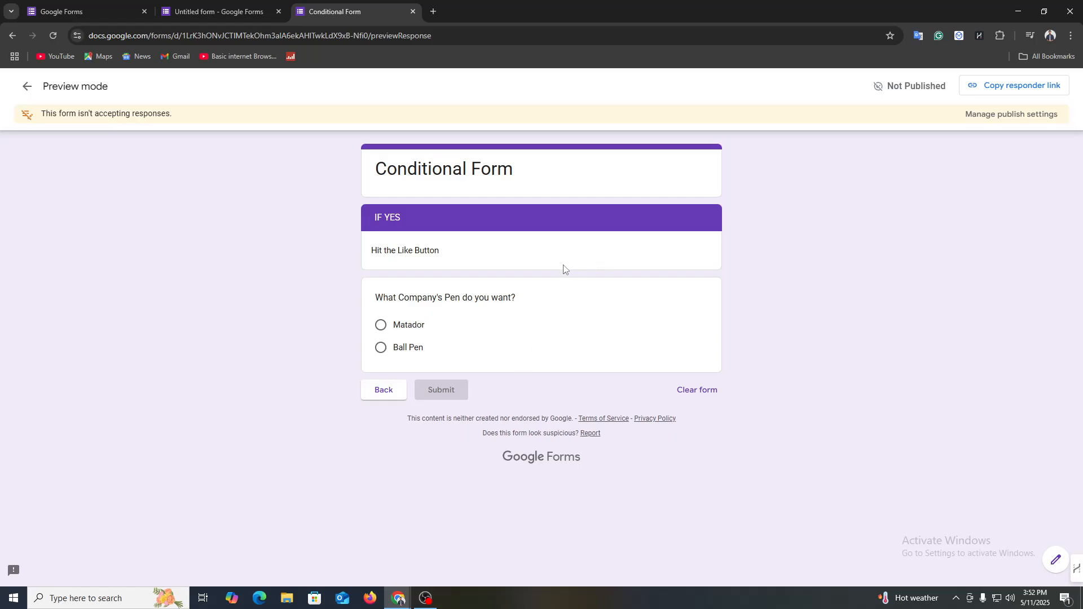
click(26, 86)
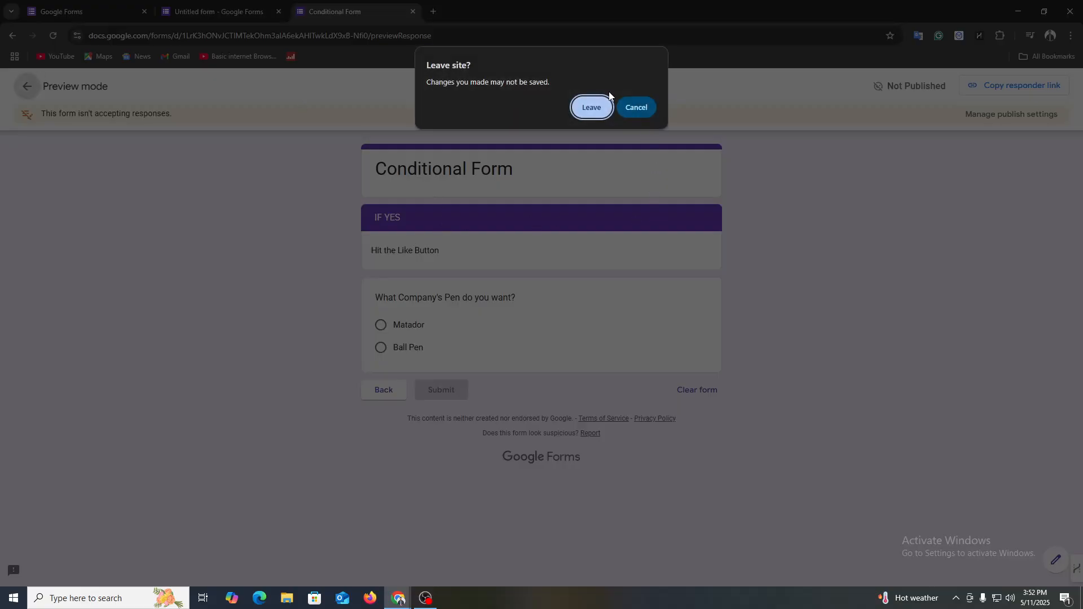
click(594, 108)
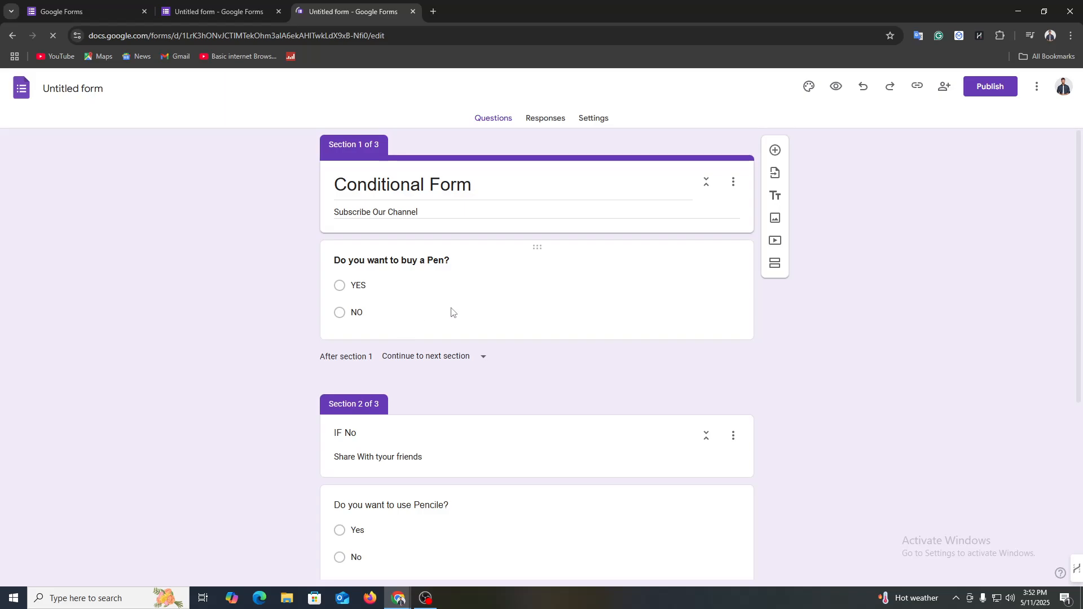